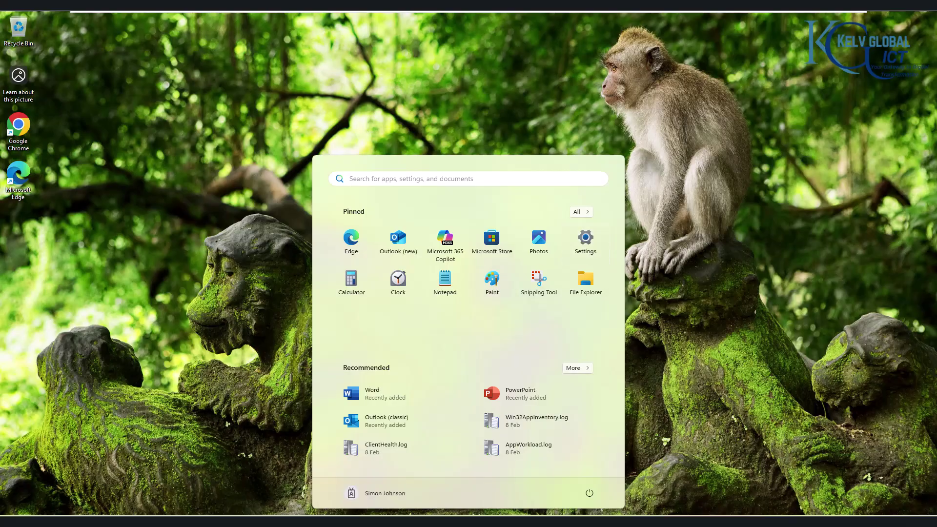
# Open the Other troubleshooters page under Troubleshoot in the System settings of Windows, with the Settings window maximized
pyautogui.click(585, 239)
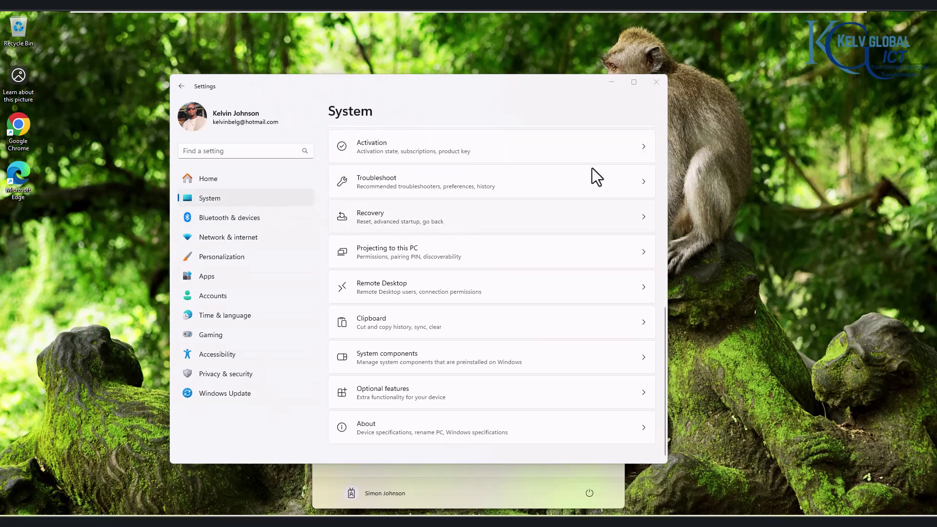
pyautogui.click(634, 82)
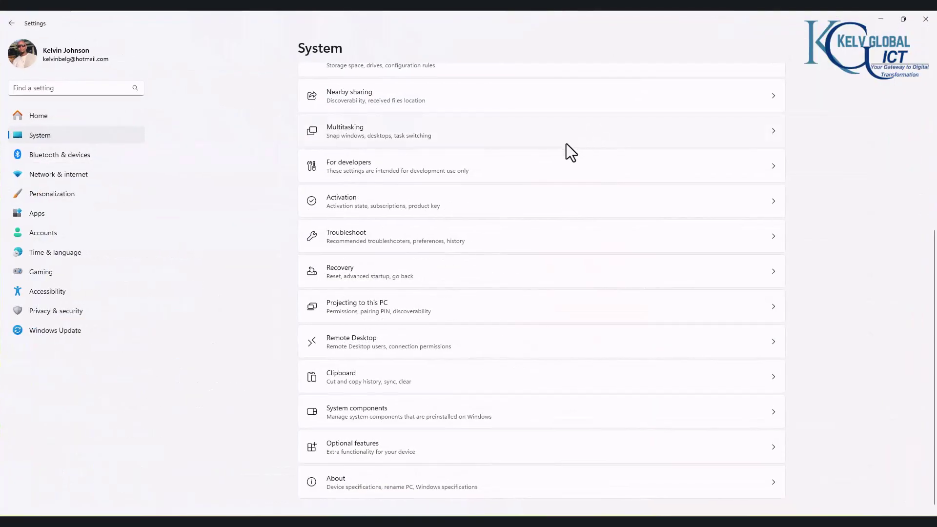
pyautogui.scroll(-1, 567, 143)
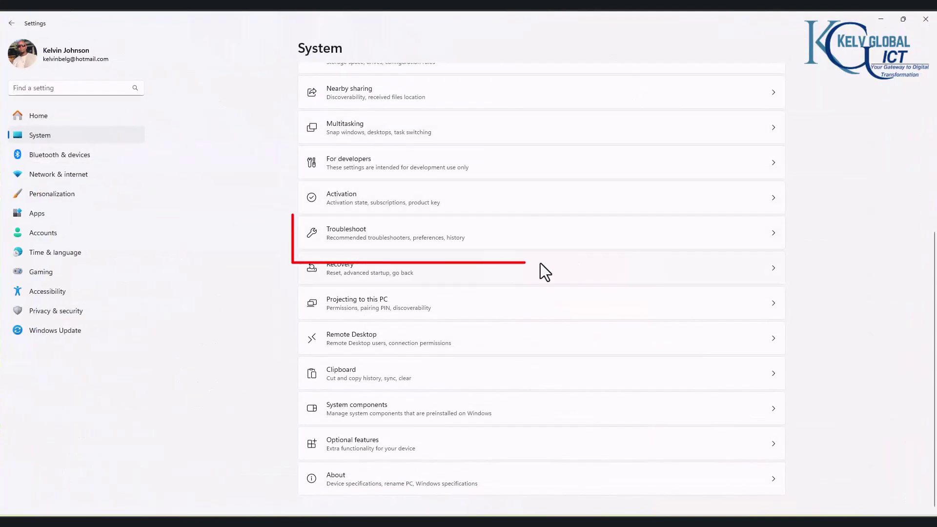
pyautogui.click(352, 238)
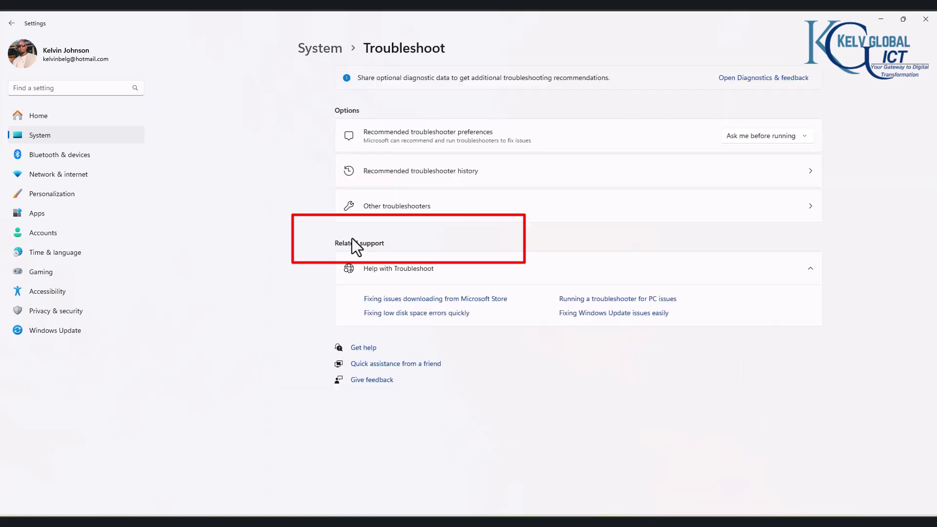
pyautogui.click(360, 210)
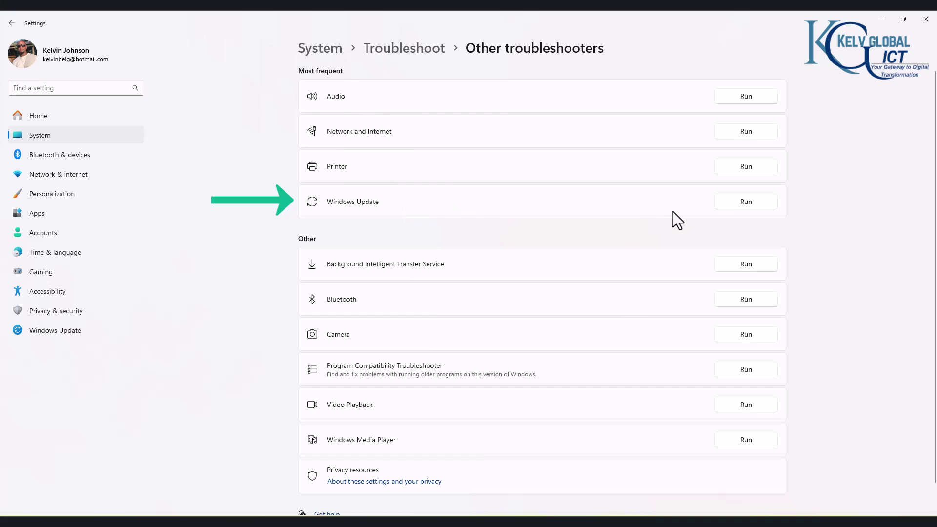
# Run the Windows Update troubleshooter, answer Yes to whether the problem was fixed, and close the troubleshooter
pyautogui.click(739, 201)
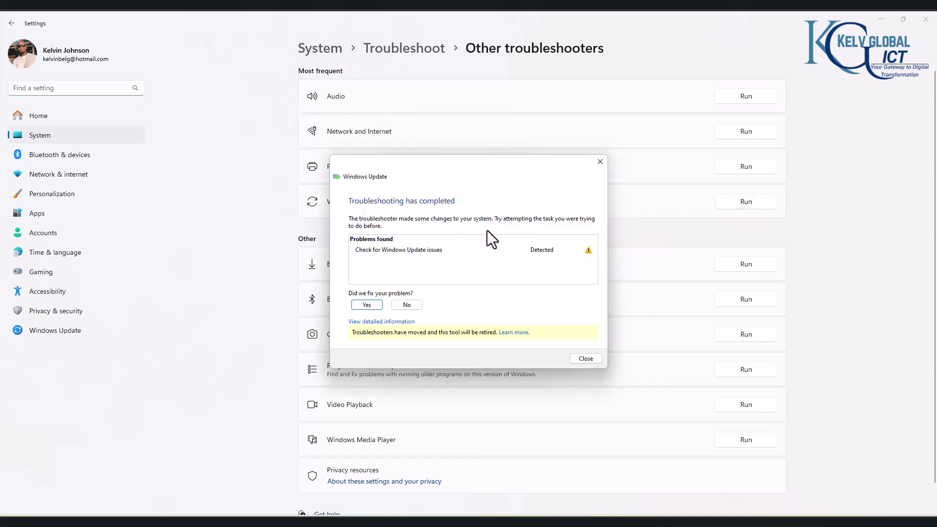
pyautogui.click(590, 359)
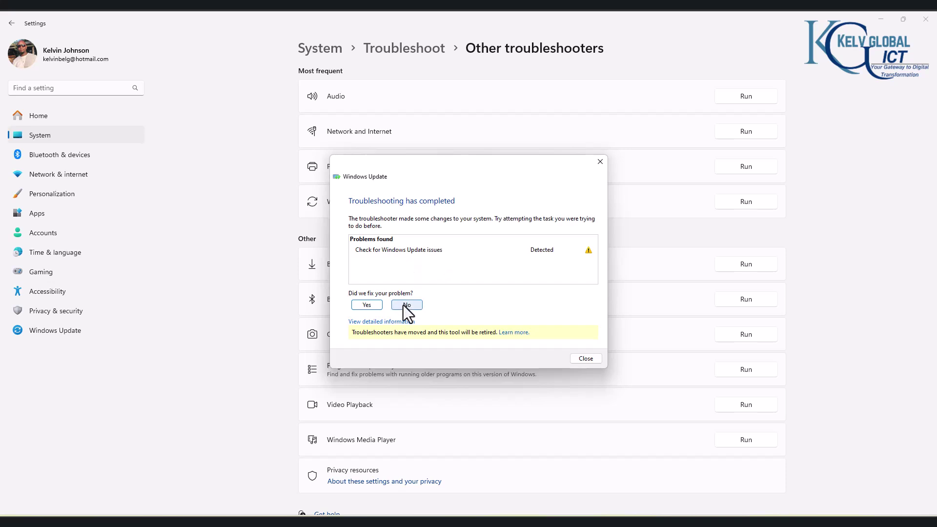
pyautogui.click(365, 305)
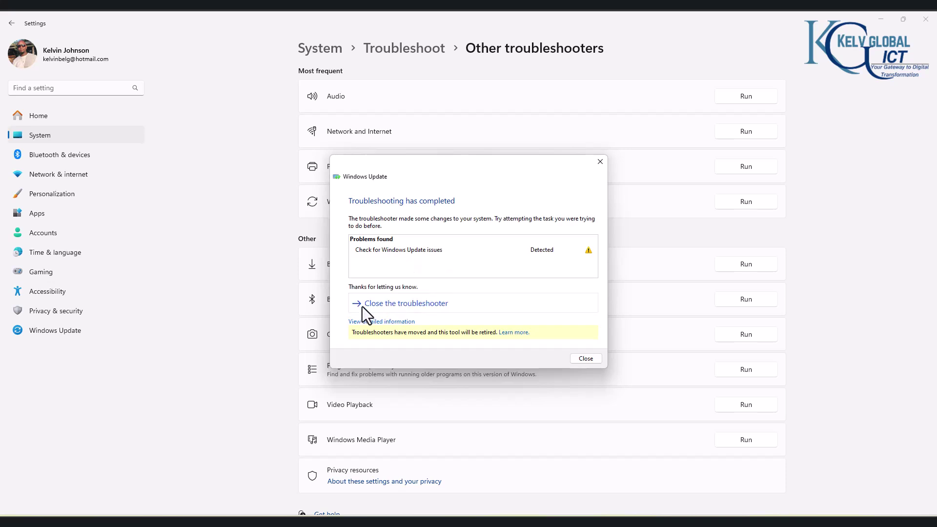
pyautogui.click(585, 358)
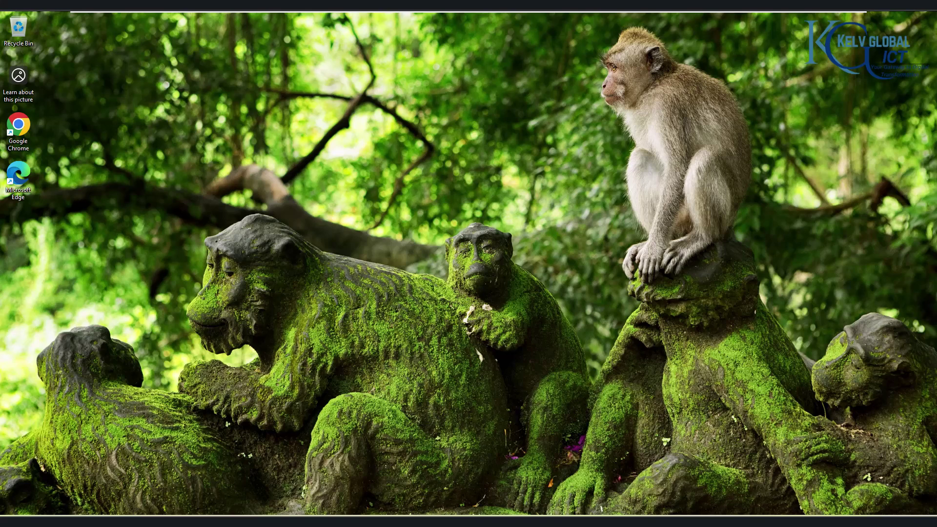
# Search Windows for services.msc, open the Services console and stop the Windows Update service
pyautogui.press('super')
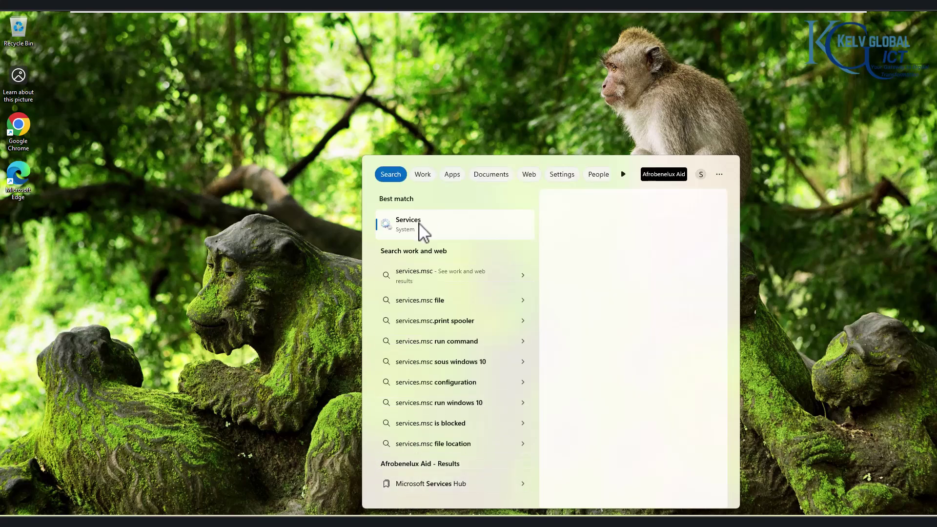
pyautogui.click(415, 228)
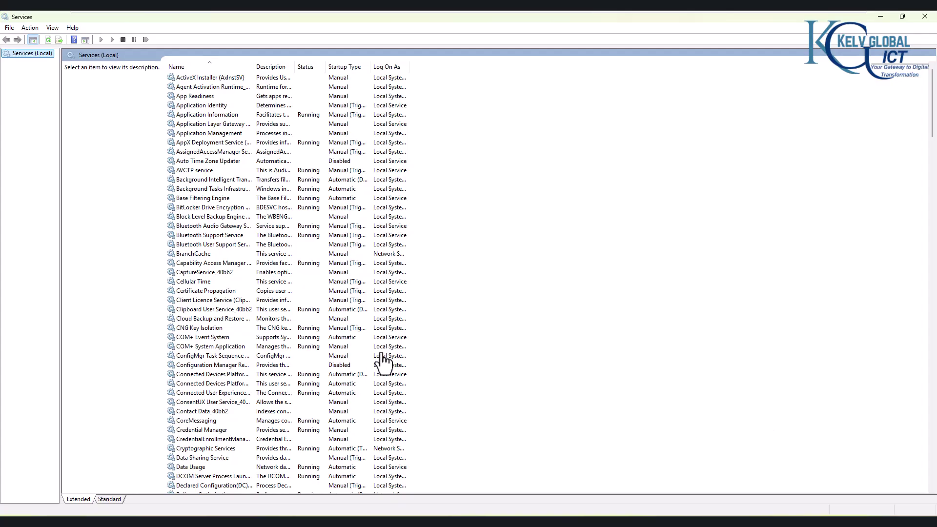
pyautogui.scroll(-20, 560, 303)
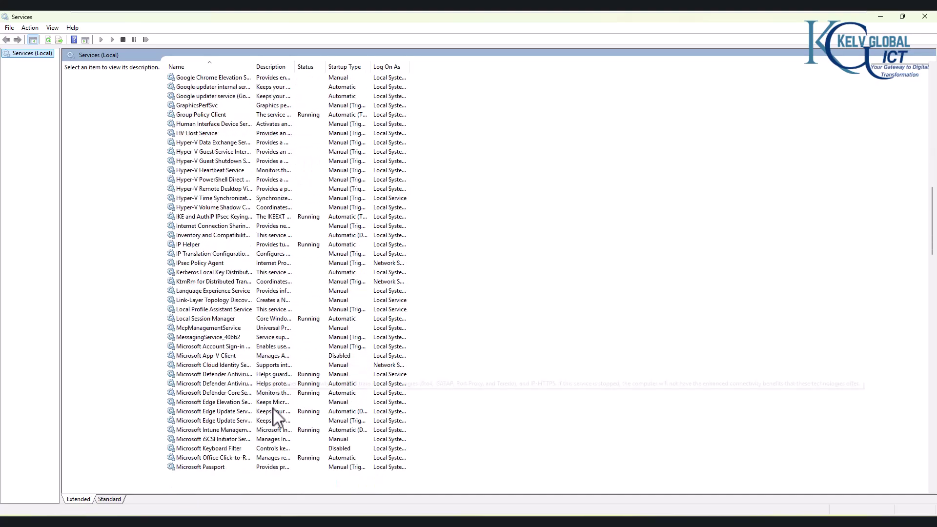
pyautogui.scroll(-20, 249, 436)
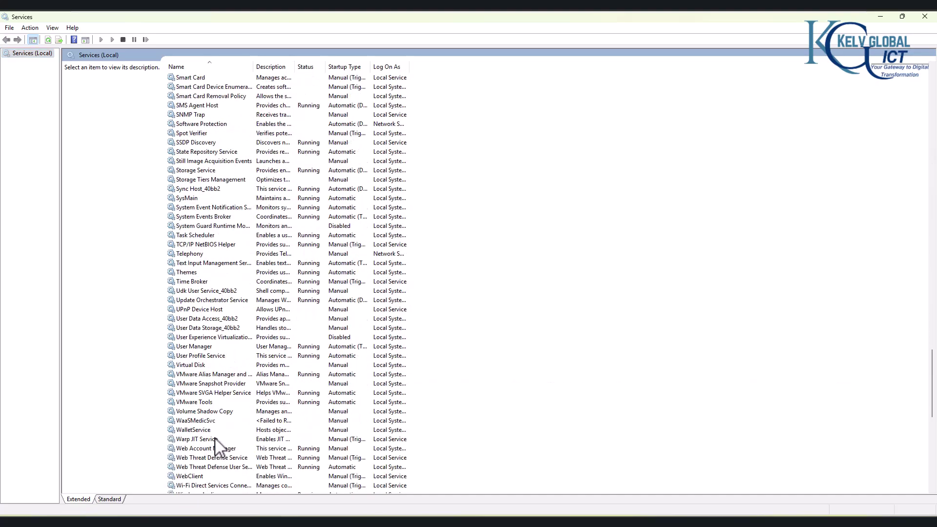
pyautogui.scroll(-10, 213, 440)
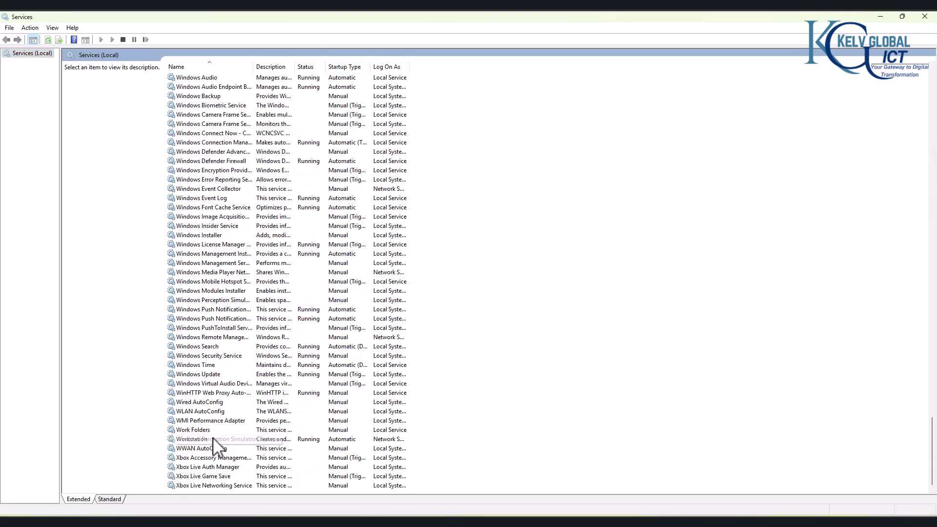
pyautogui.click(209, 375)
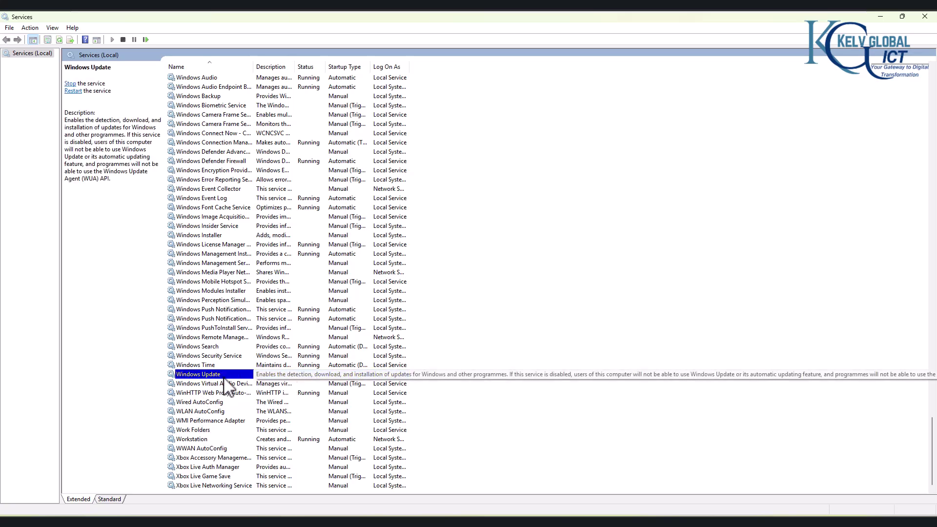
pyautogui.rightClick(225, 385)
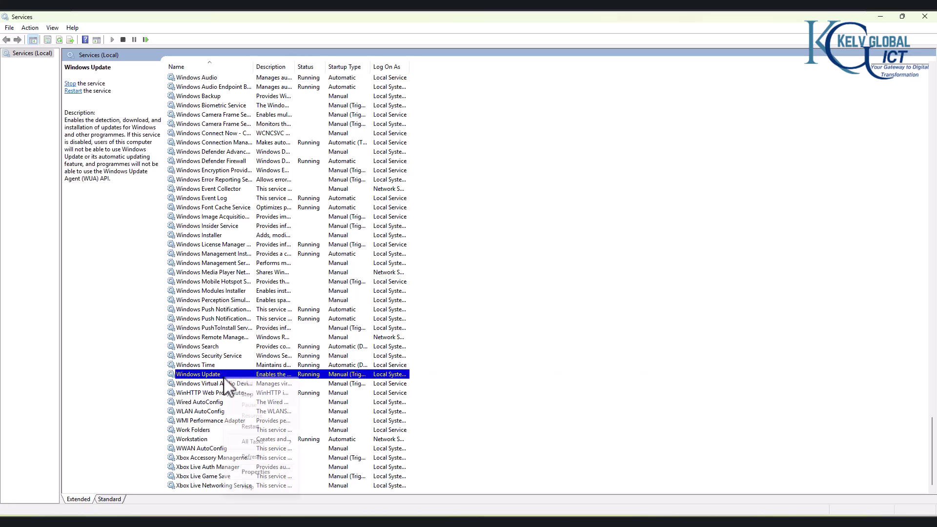
pyautogui.click(247, 395)
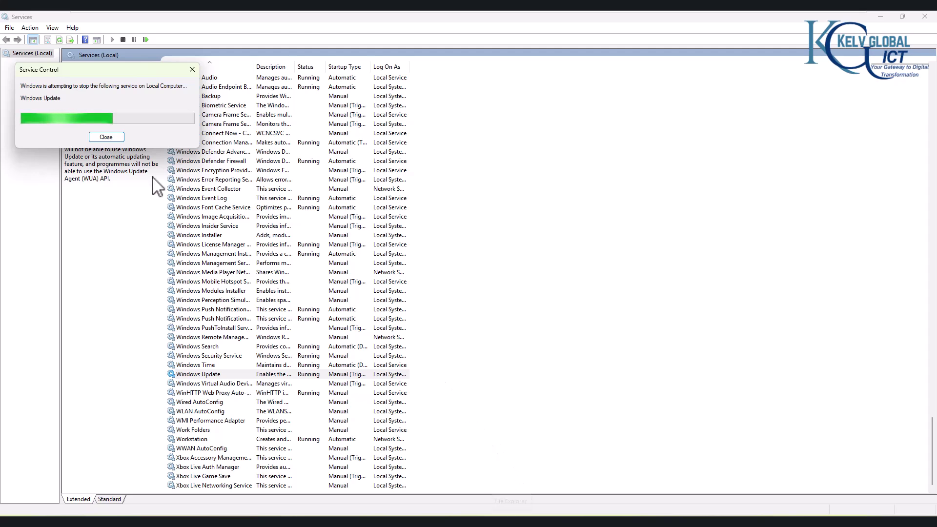
pyautogui.click(312, 375)
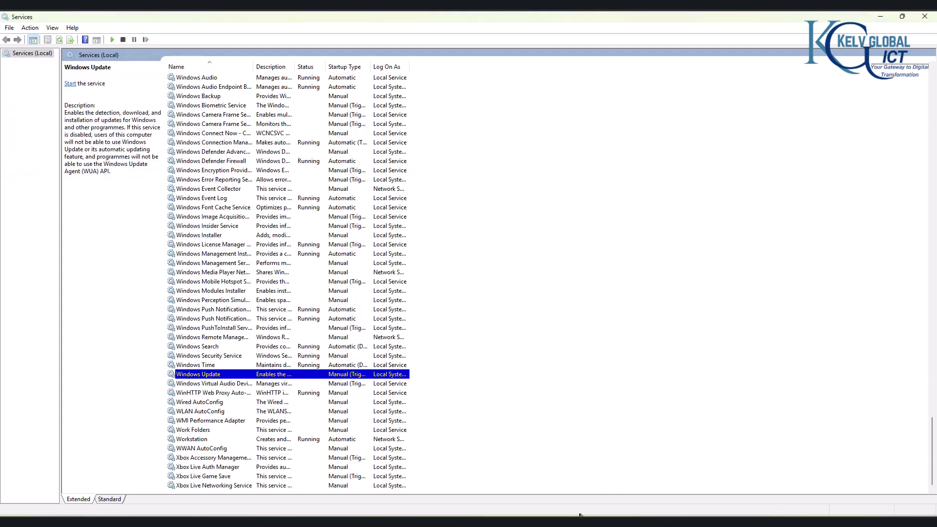
# Open File Explorer and go to the Download folder at C:\Windows\SoftwareDistribution\Download
pyautogui.press('super+e')
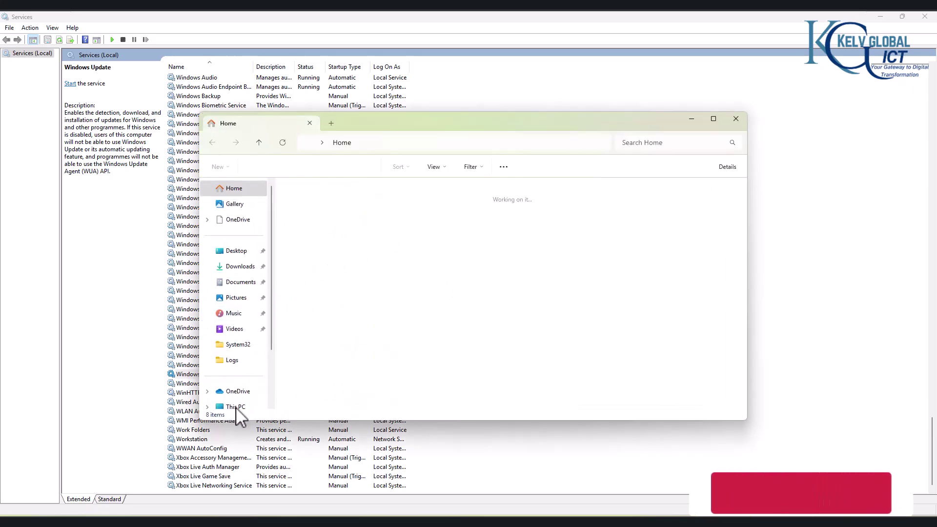
pyautogui.click(236, 407)
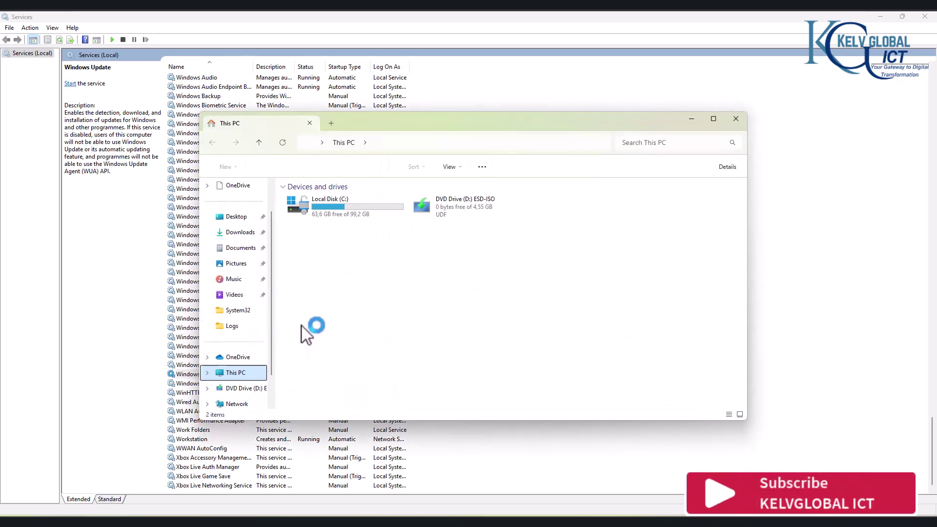
pyautogui.doubleClick(345, 209)
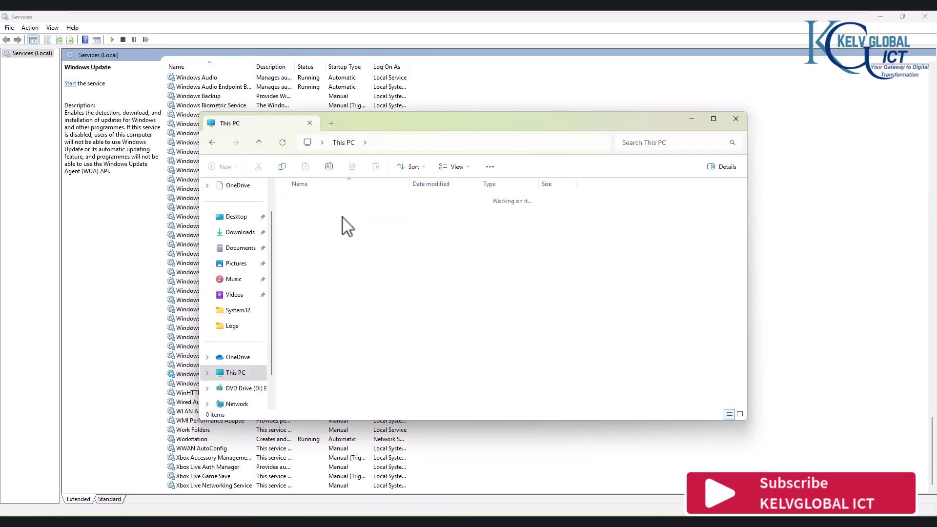
pyautogui.doubleClick(312, 295)
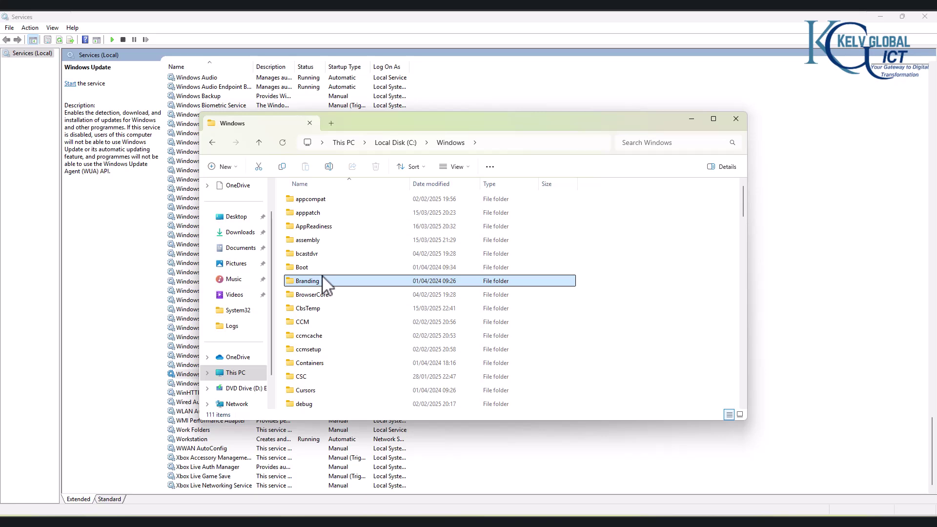
pyautogui.write('so')
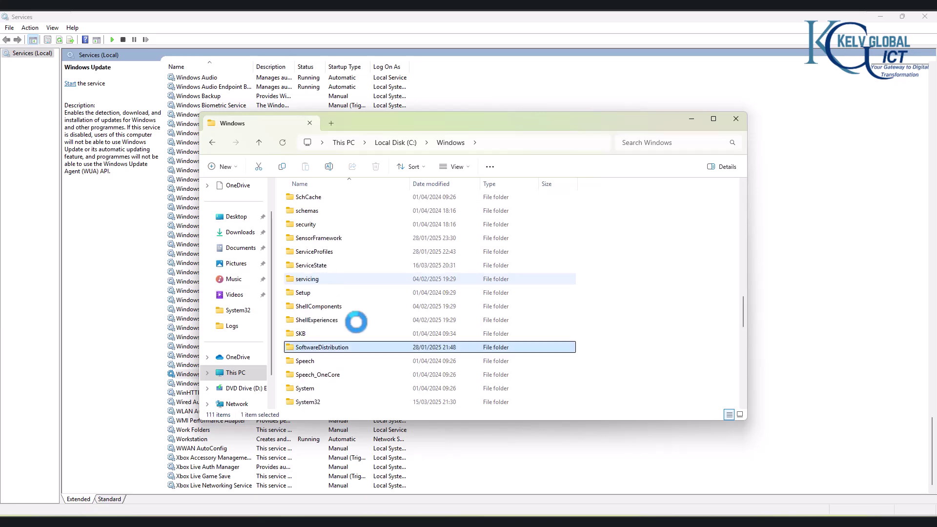
pyautogui.doubleClick(332, 348)
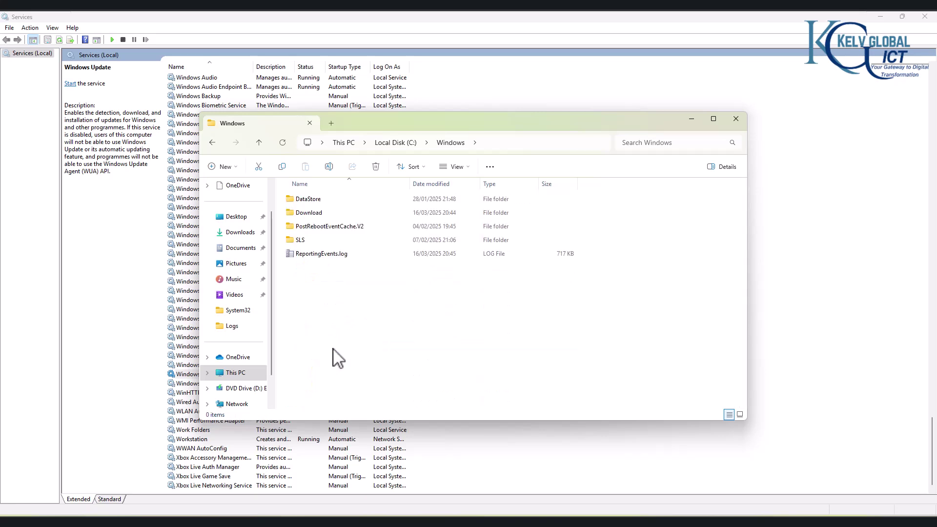
pyautogui.doubleClick(313, 214)
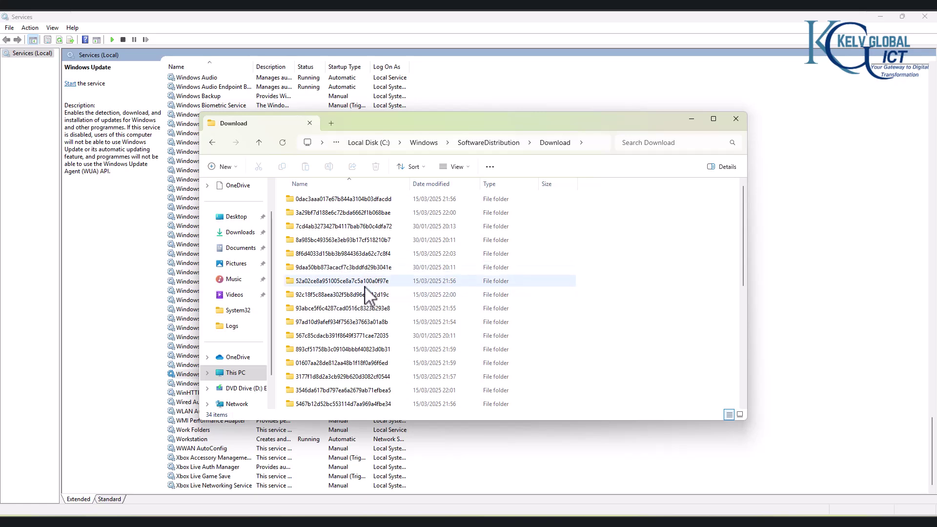
# Delete all items in the Download folder, granting administrator permission for all current items
pyautogui.click(343, 259)
pyautogui.hotkey('ctrl', 'a')
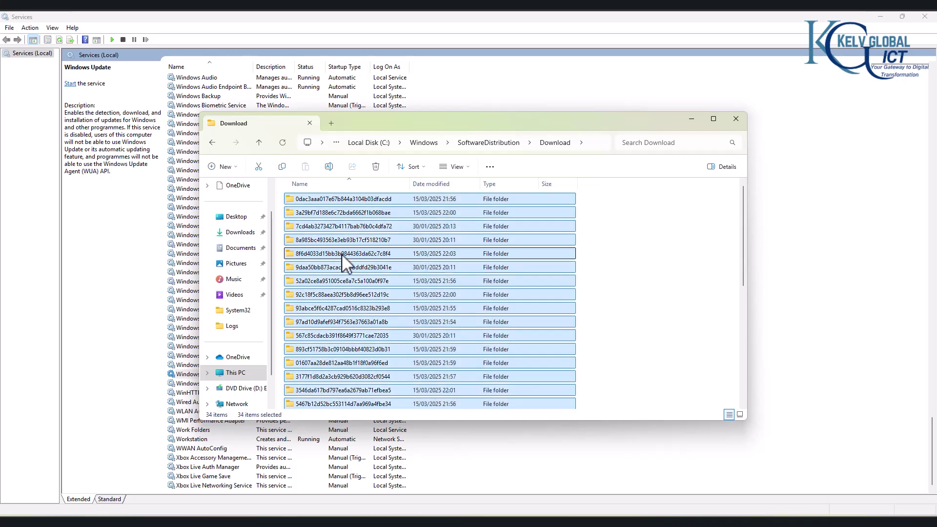
pyautogui.press('Delete')
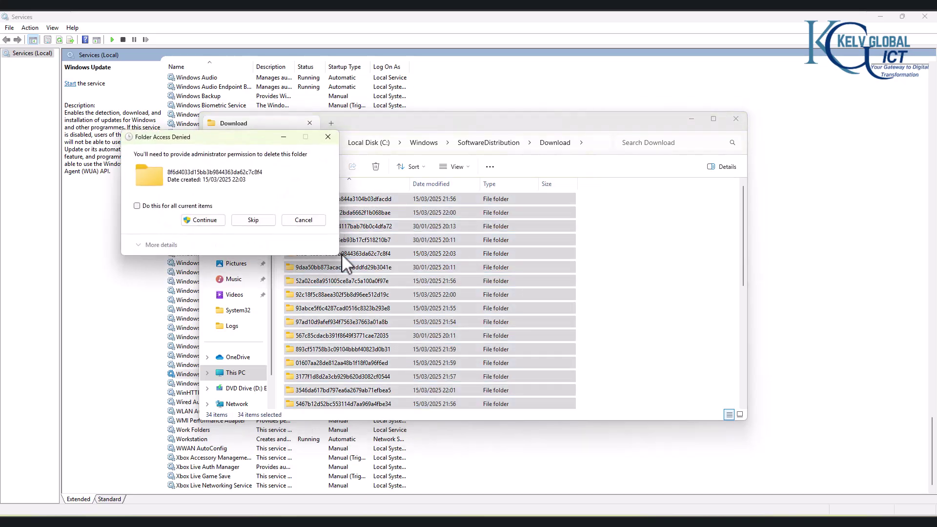
pyautogui.click(137, 206)
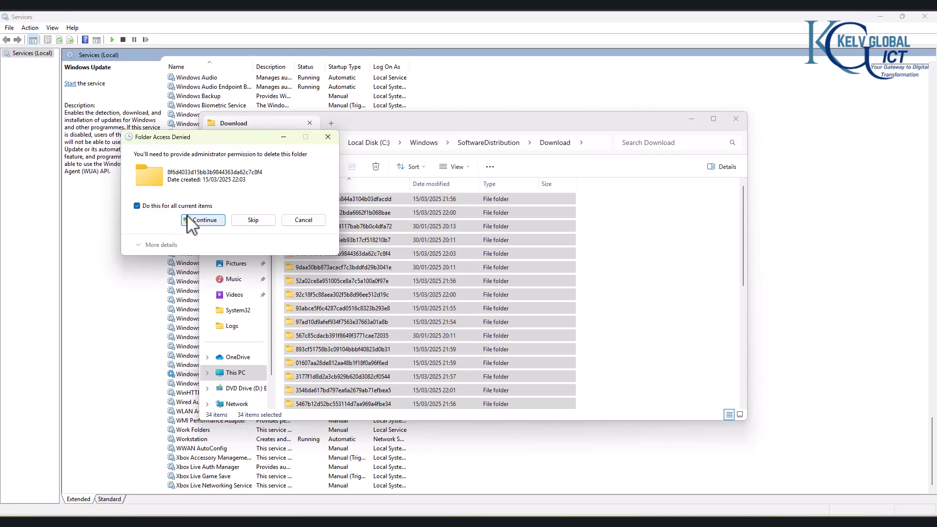
pyautogui.click(202, 220)
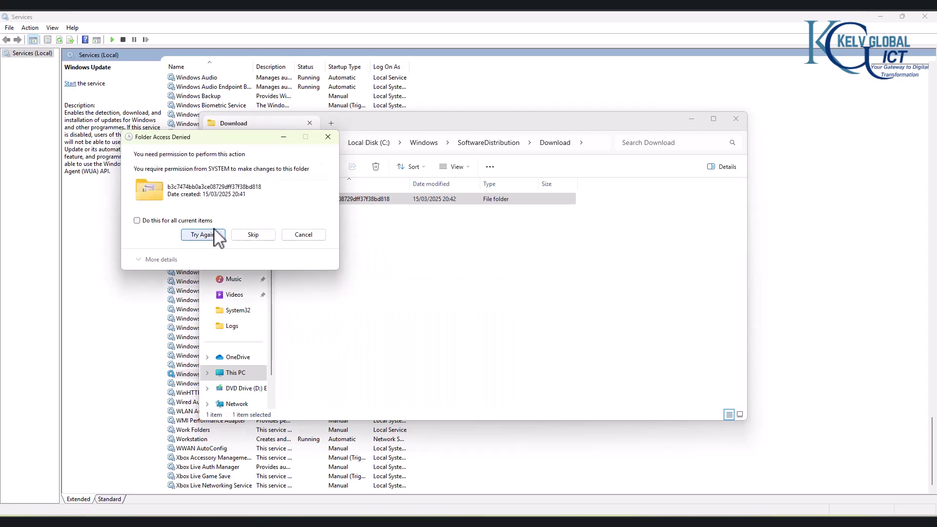
# Skip the folder that requires SYSTEM permission, applying the choice to all current items
pyautogui.moveTo(235, 141); pyautogui.dragTo(319, 249)
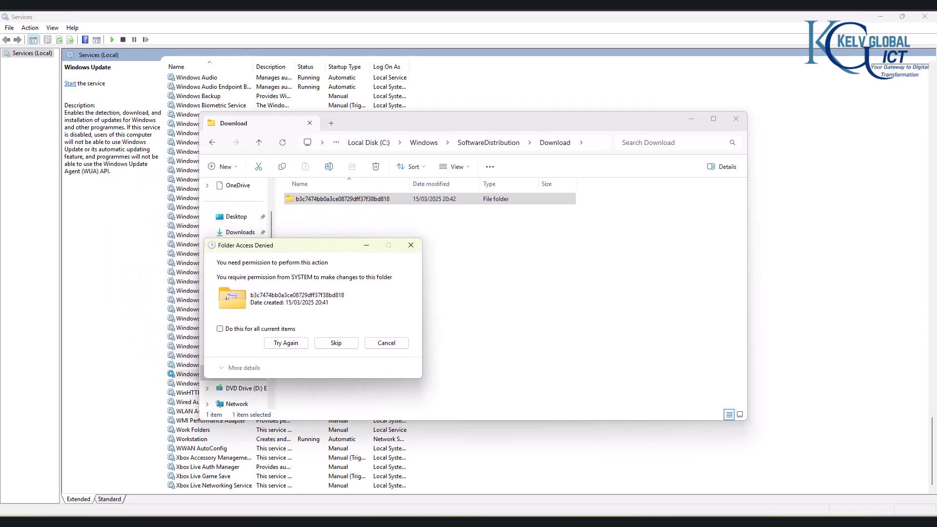
pyautogui.click(273, 330)
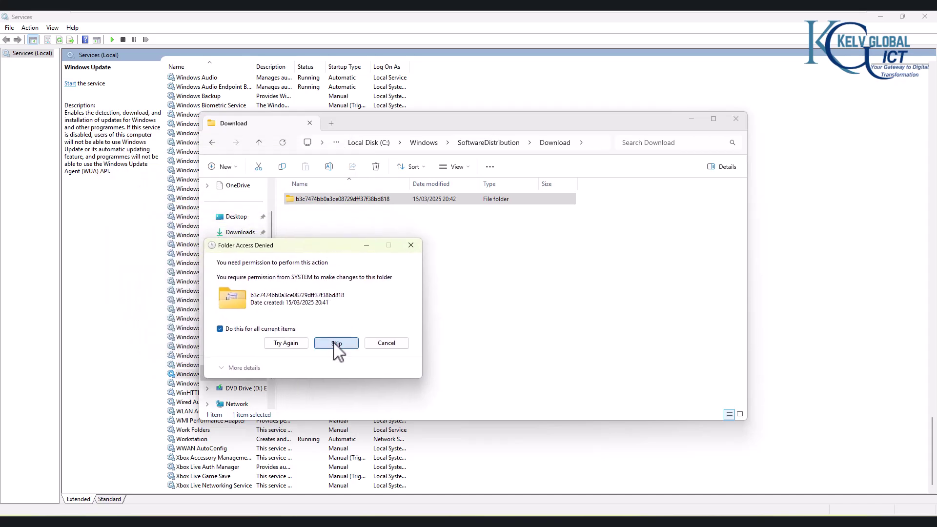
pyautogui.click(335, 344)
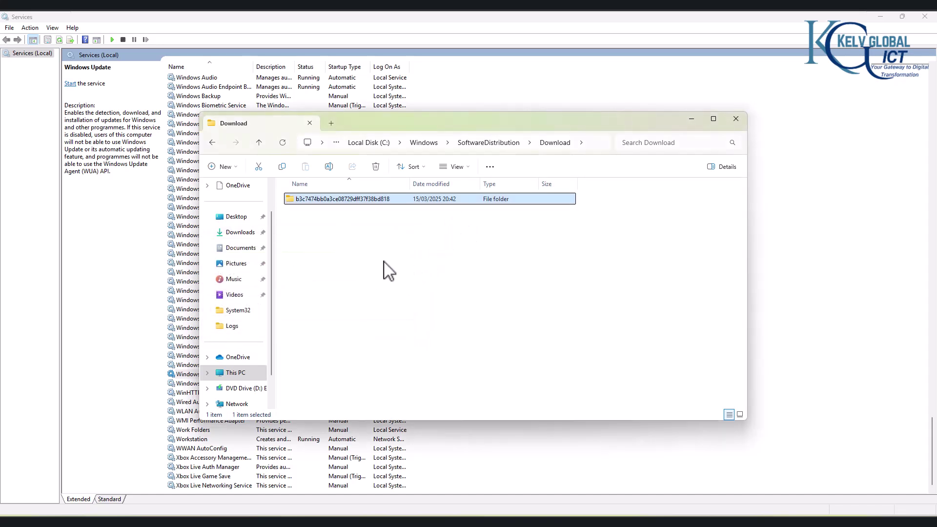
# Close the Download folder window and start the Windows Update service again in the Services console
pyautogui.click(735, 119)
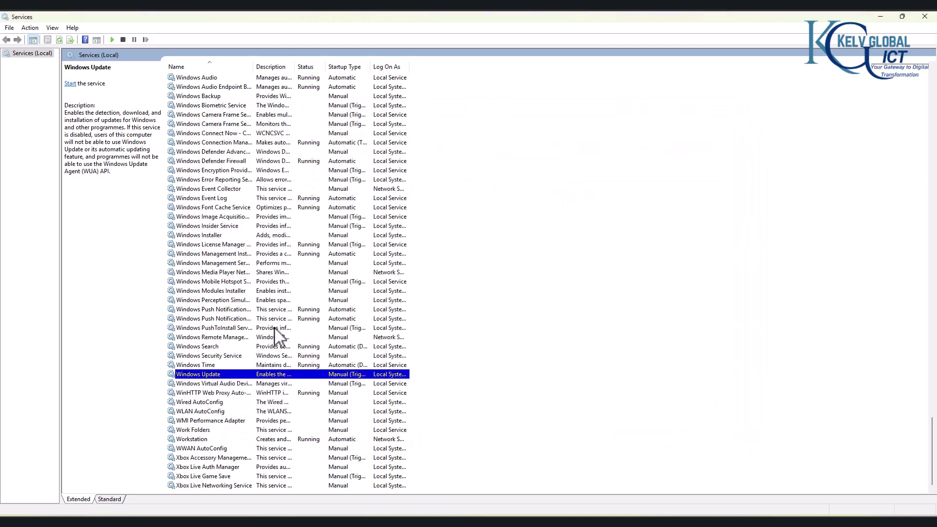
pyautogui.rightClick(243, 376)
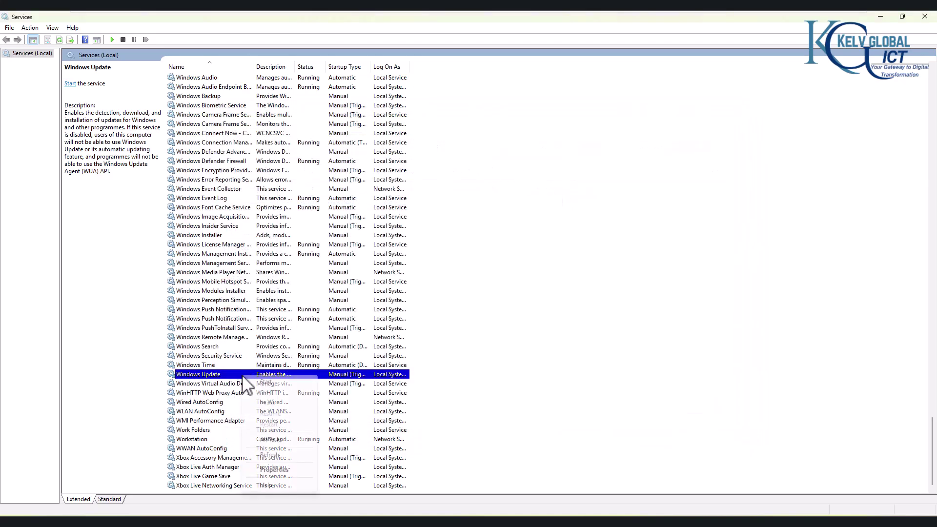
pyautogui.click(267, 384)
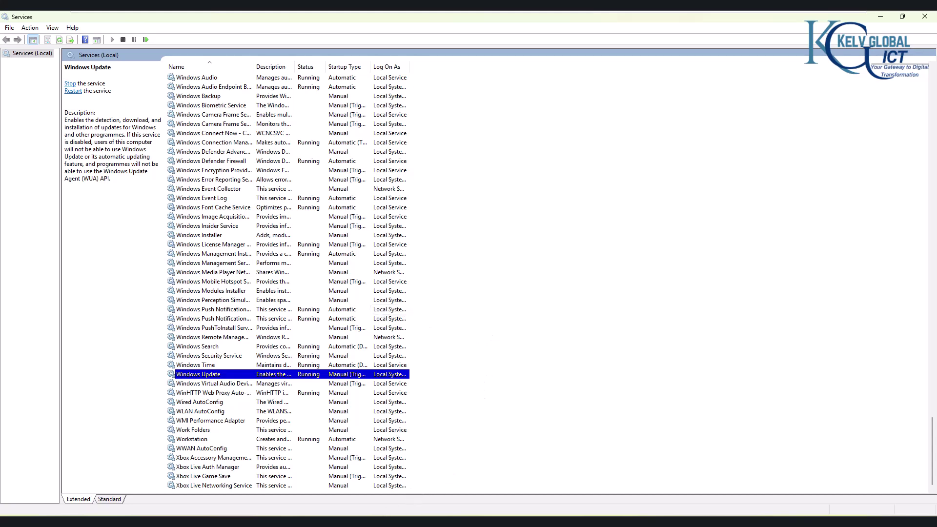
# Search Windows for "update" and open the Check for updates page in Settings
pyautogui.press('super')
pyautogui.press('super')
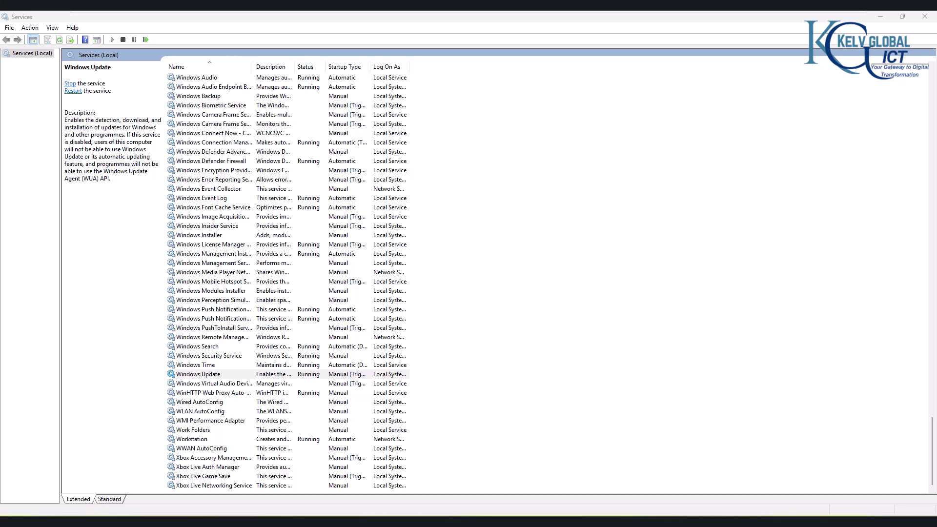
pyautogui.press('super')
pyautogui.write('win')
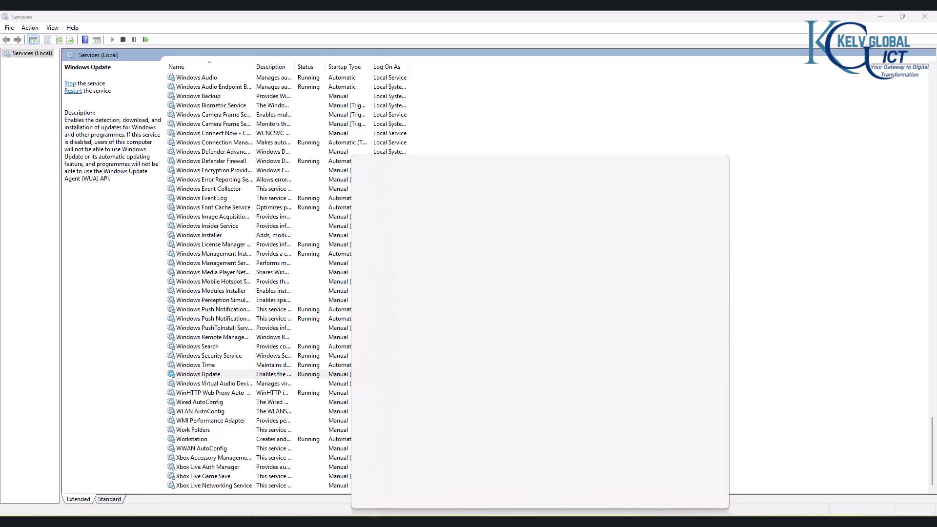
pyautogui.press('Return')
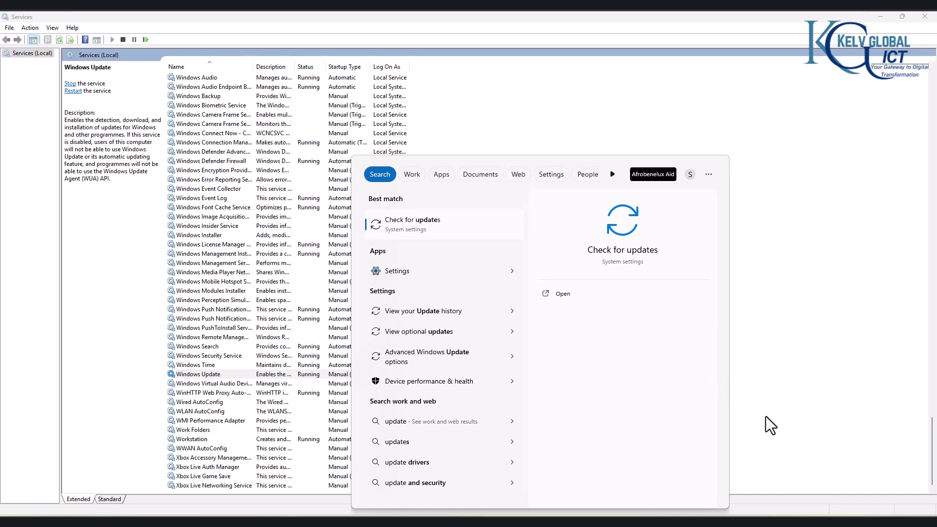
pyautogui.press('Return')
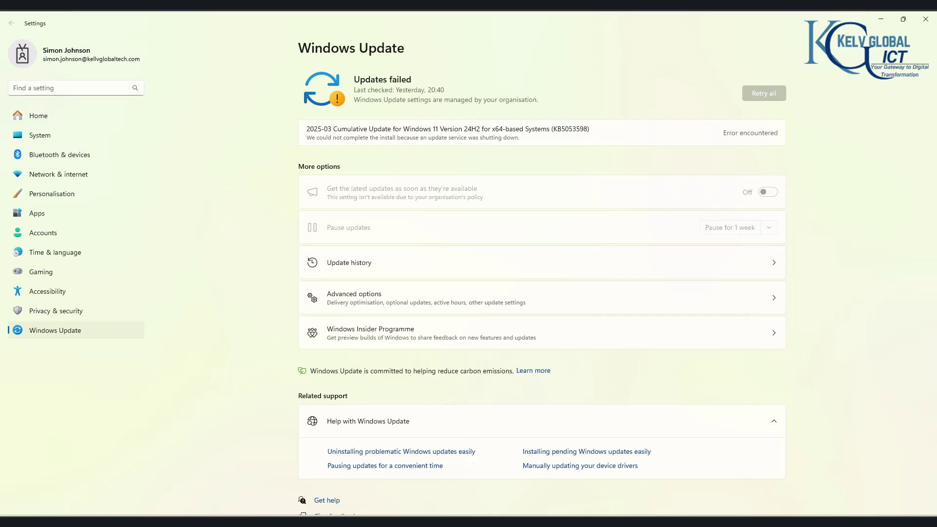
# Search for cmd and open Command Prompt as administrator, allowing it to make changes to the device
pyautogui.press('super+s')
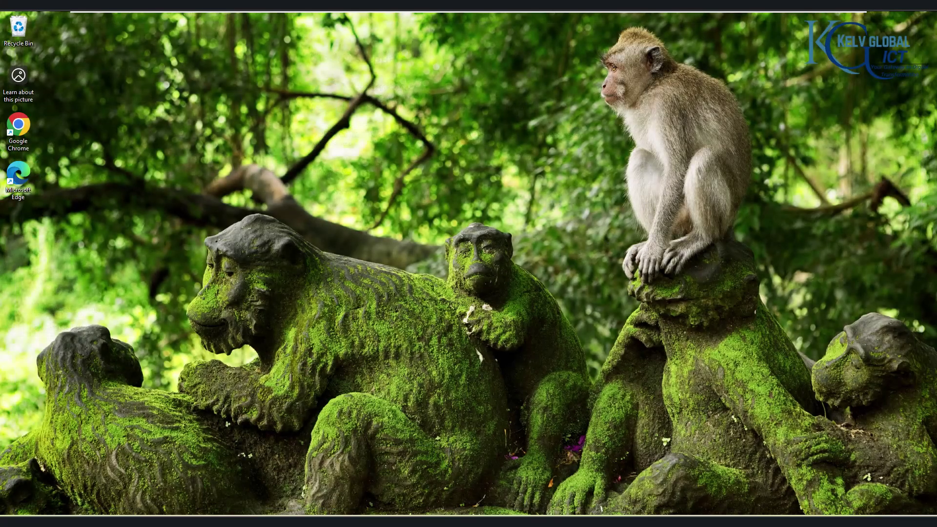
pyautogui.press('super+s')
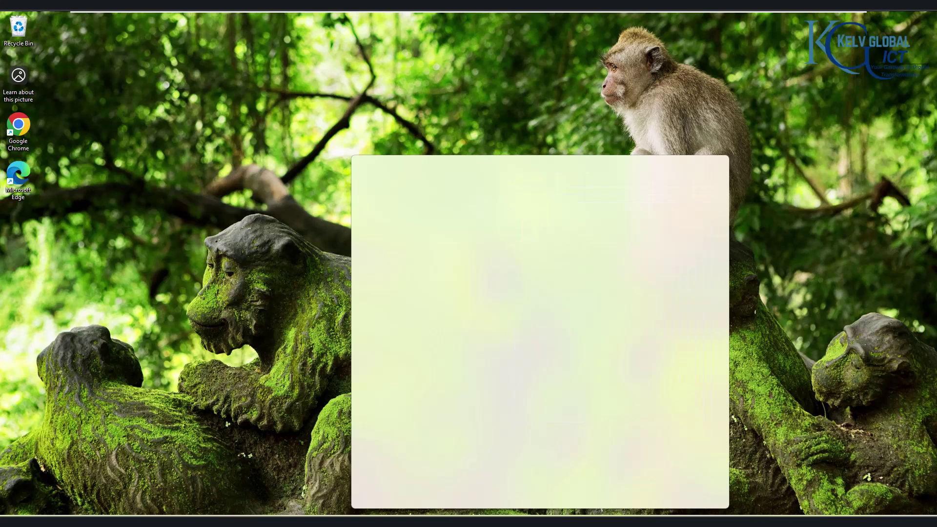
pyautogui.write('cmd')
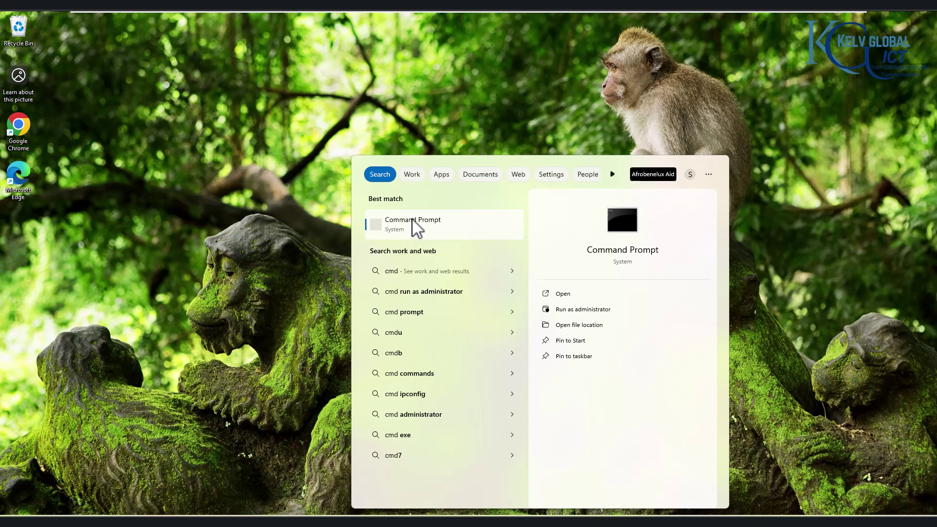
pyautogui.click(570, 312)
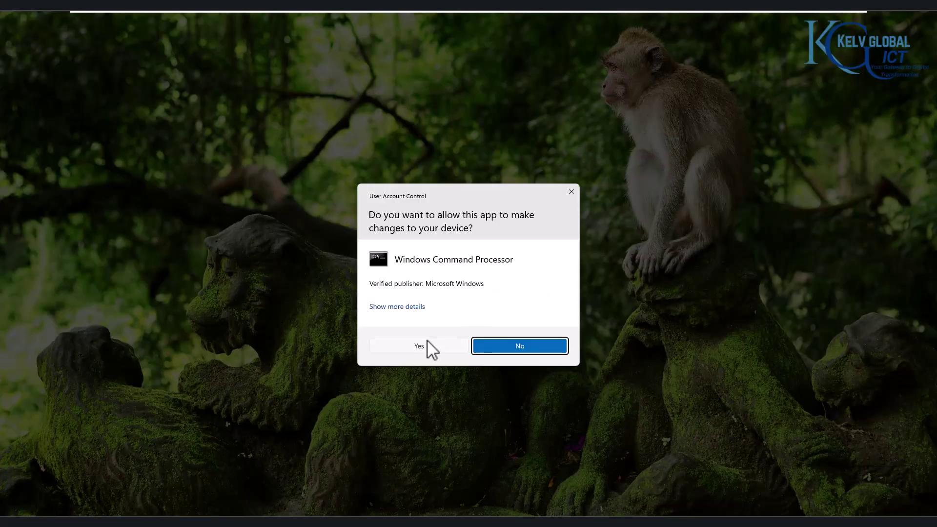
pyautogui.click(424, 344)
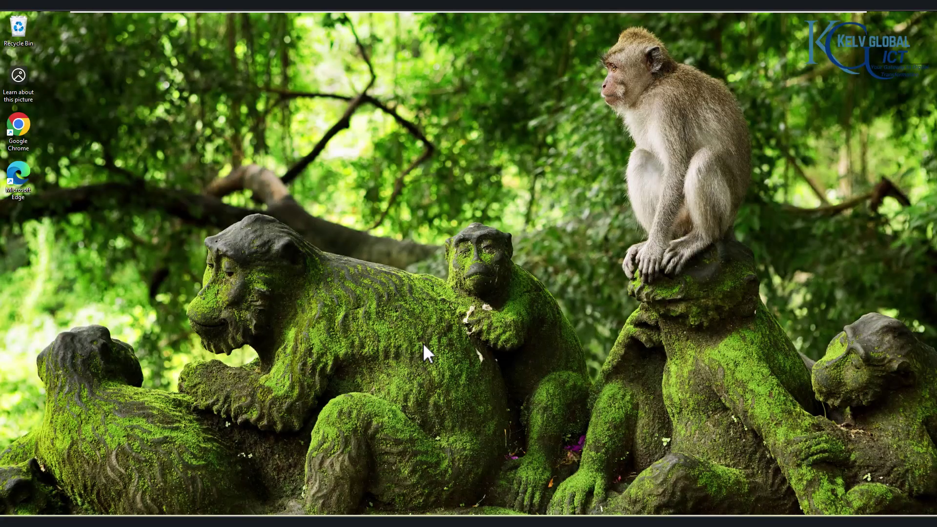
pyautogui.click(307, 191)
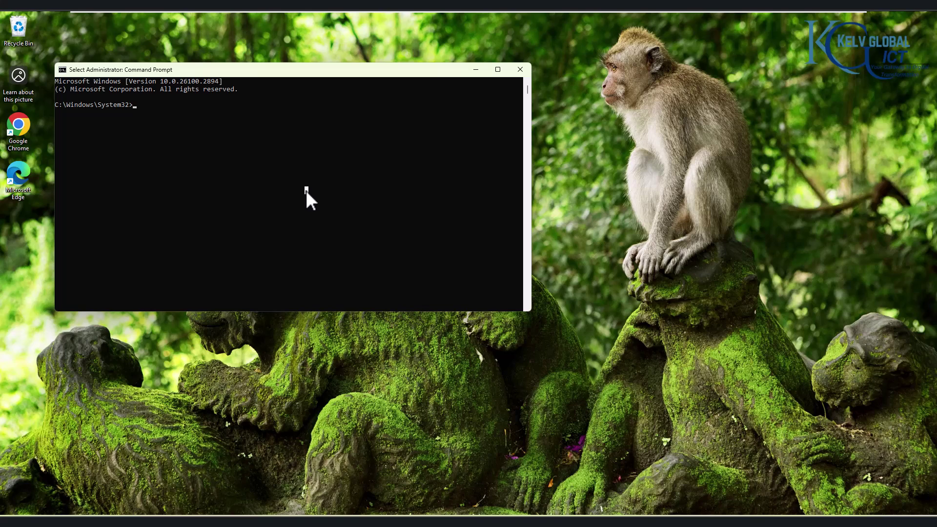
# Run sfc /scannow to check the system files, and DISM /Online /Cleanup-Image /CheckHealth to check the component store
pyautogui.write('sfc')
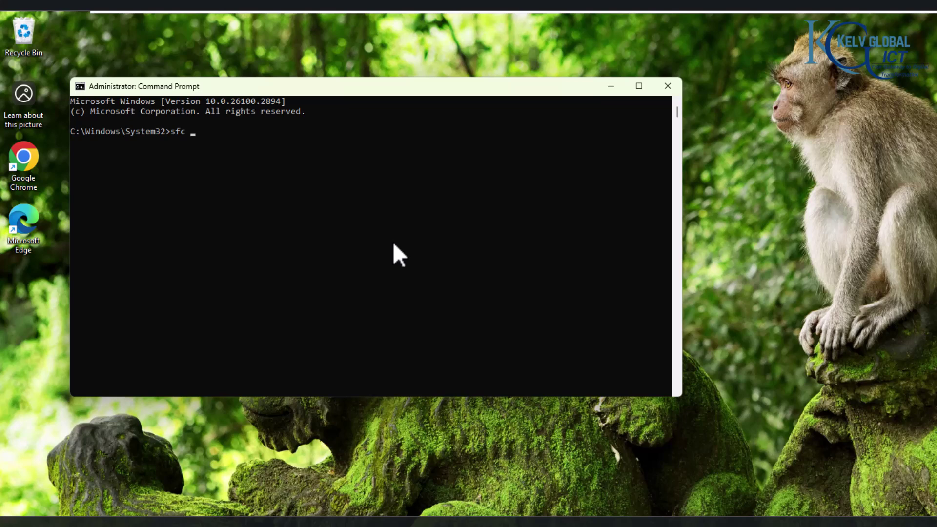
pyautogui.write(' /scannow')
pyautogui.press('Return')
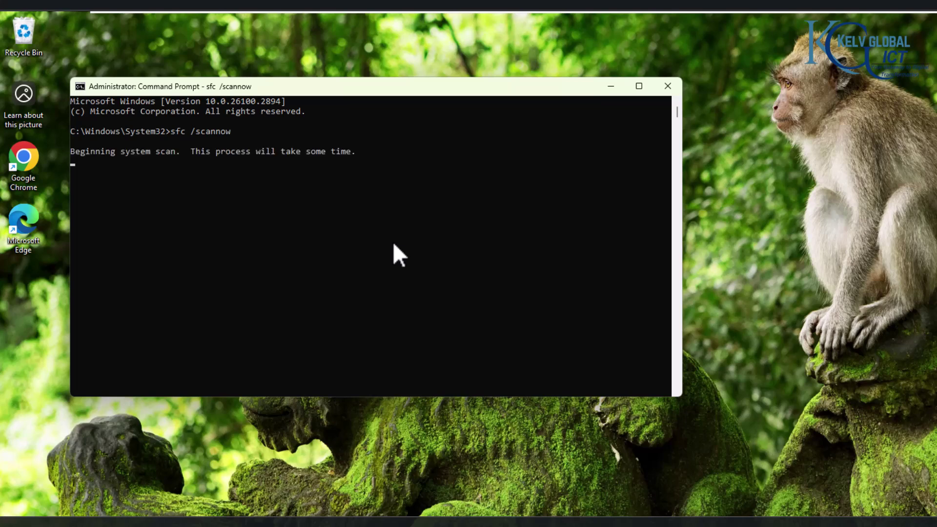
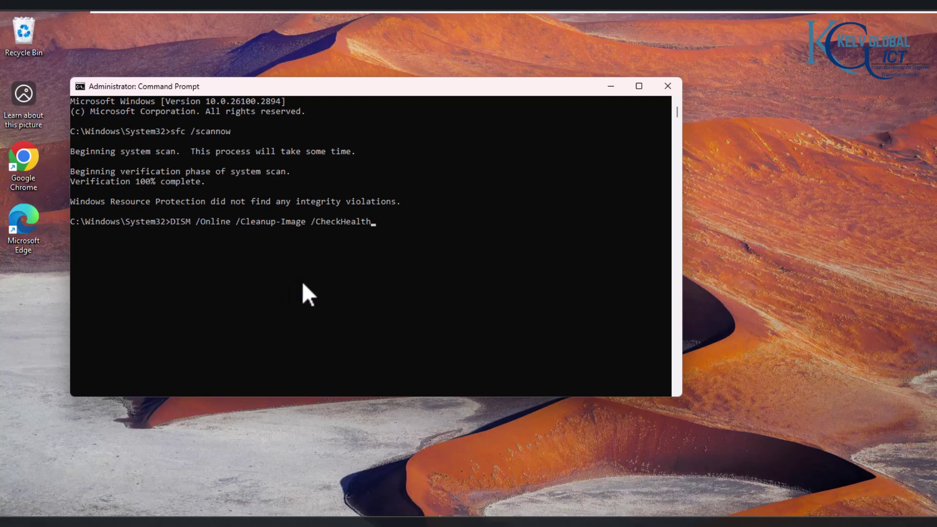
pyautogui.press('Return')
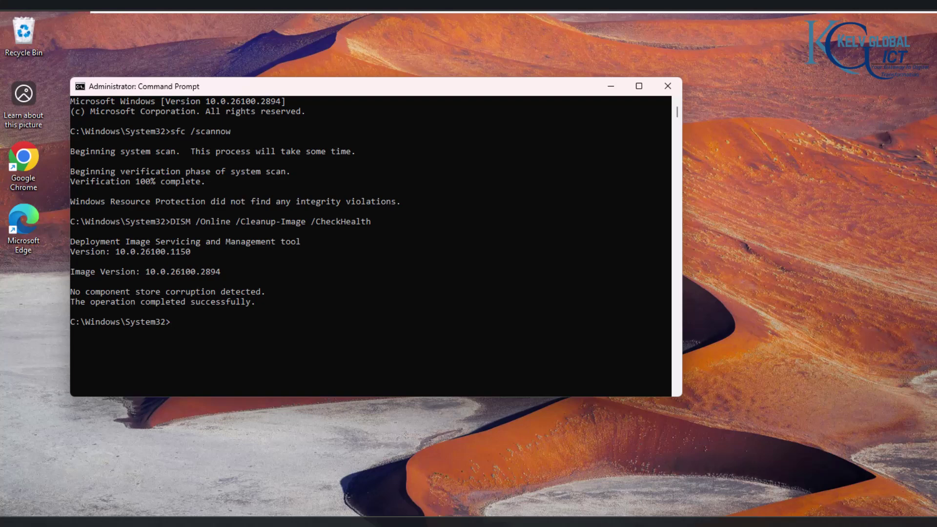
# Recall the last DISM command and replace its ending to run DISM /Online /Cleanup-Image /ScanHealth
pyautogui.press('super')
pyautogui.click(236, 340)
pyautogui.click(210, 333)
pyautogui.press('Up')
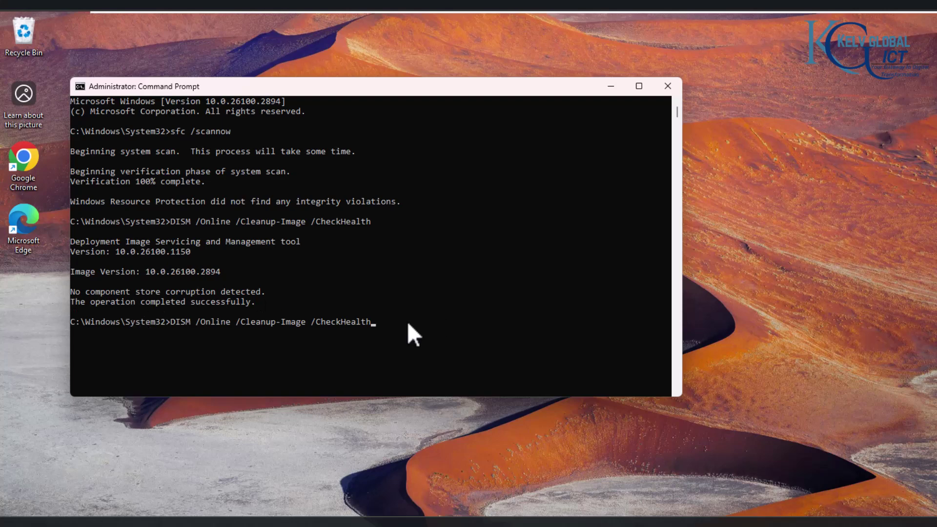
pyautogui.press('BackSpace')
pyautogui.press('BackSpace')
pyautogui.press('BackSpace')
pyautogui.press('BackSpace')
pyautogui.press('BackSpace')
pyautogui.press('BackSpace')
pyautogui.press('BackSpace')
pyautogui.press('BackSpace')
pyautogui.press('BackSpace')
pyautogui.press('BackSpace')
pyautogui.press('BackSpace')
pyautogui.press('BackSpace')
pyautogui.press('BackSpace')
pyautogui.press('BackSpace')
pyautogui.press('BackSpace')
pyautogui.press('BackSpace')
pyautogui.press('BackSpace')
pyautogui.press('BackSpace')
pyautogui.press('BackSpace')
pyautogui.press('BackSpace')
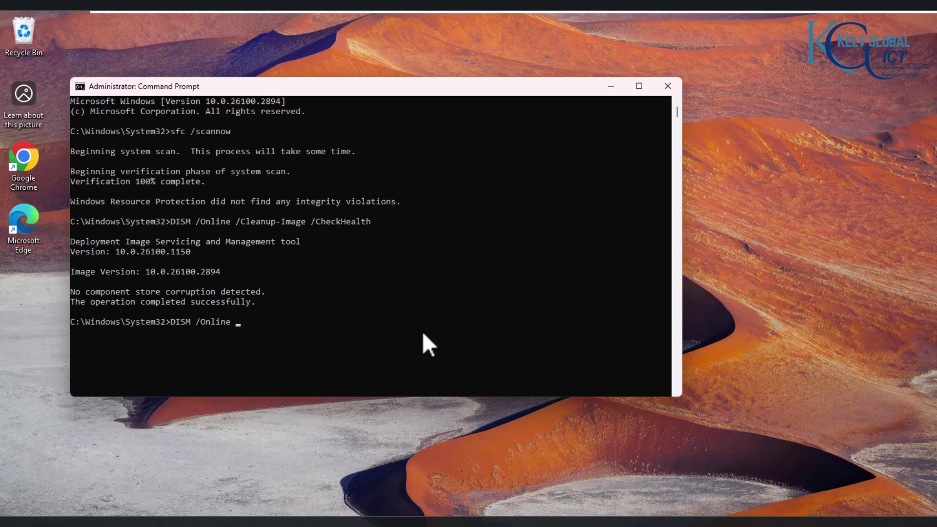
pyautogui.rightClick(423, 333)
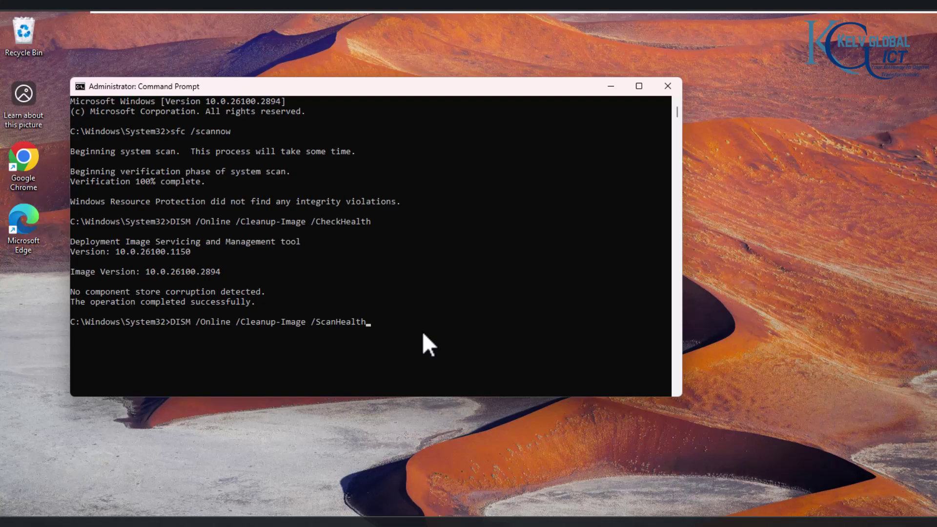
pyautogui.click(423, 331)
pyautogui.press('Return')
pyautogui.press('Return')
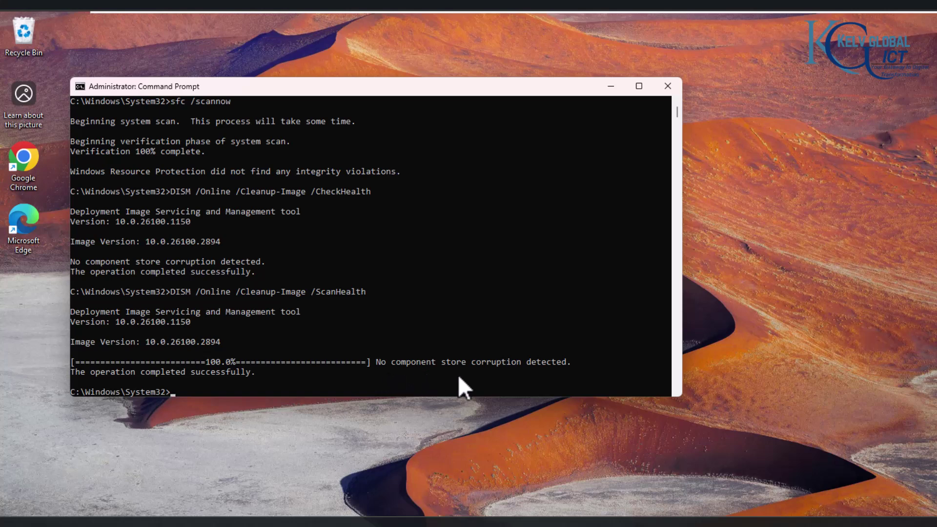
# Run DISM /Online /Cleanup-Image /RestoreHealth to repair the Windows image, and clear the console with cls
pyautogui.click(367, 352)
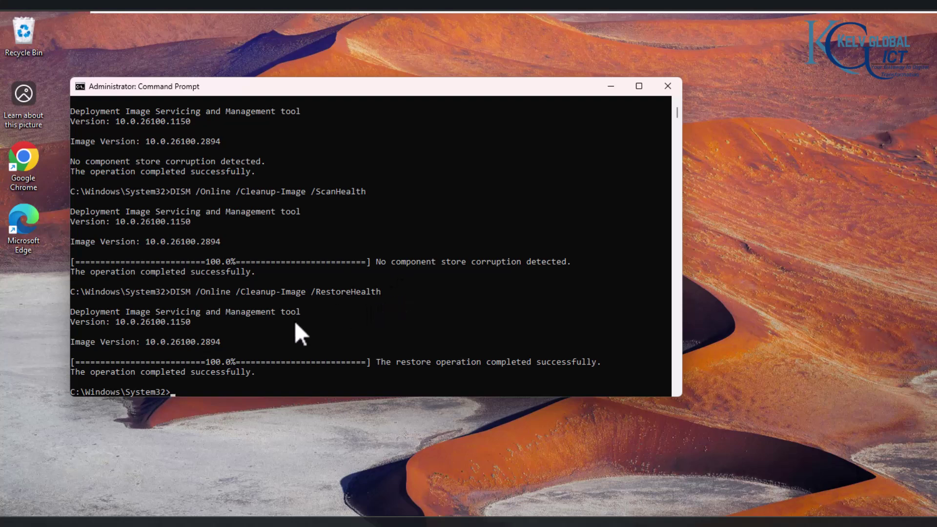
pyautogui.click(272, 361)
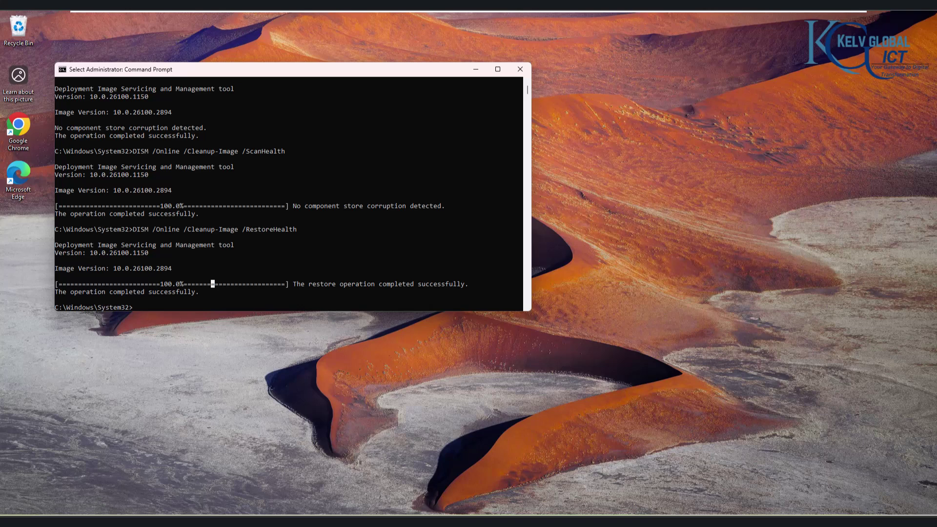
pyautogui.click(244, 292)
pyautogui.press('Escape')
pyautogui.write('cls')
pyautogui.press('Return')
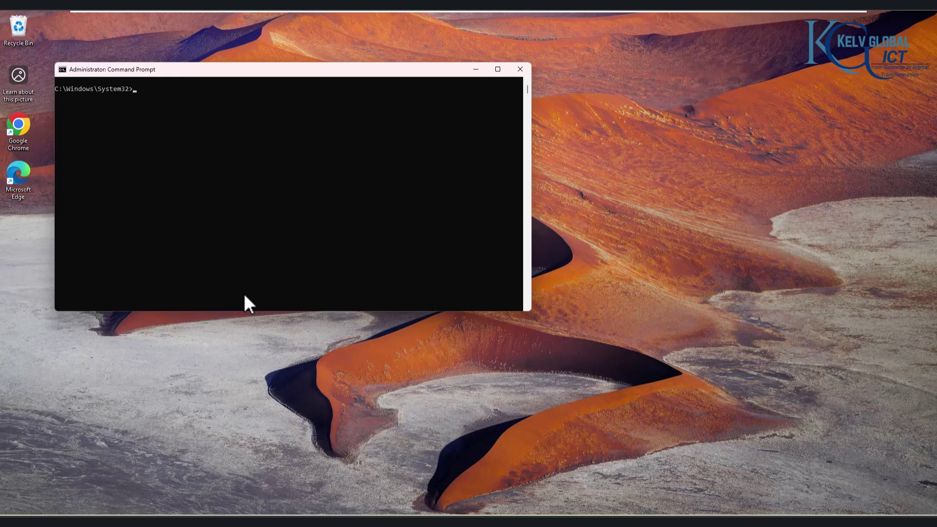
# Stop the update-related services by running net stop wuauserv, net stop bits and net stop cryptsvc
pyautogui.write('net stop wuauserv')
pyautogui.press('Return')
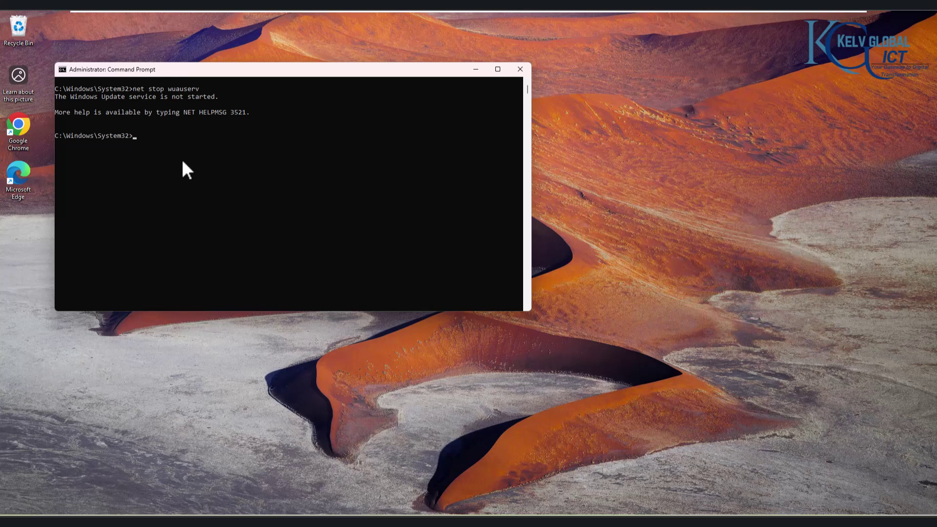
pyautogui.write('net stop bits')
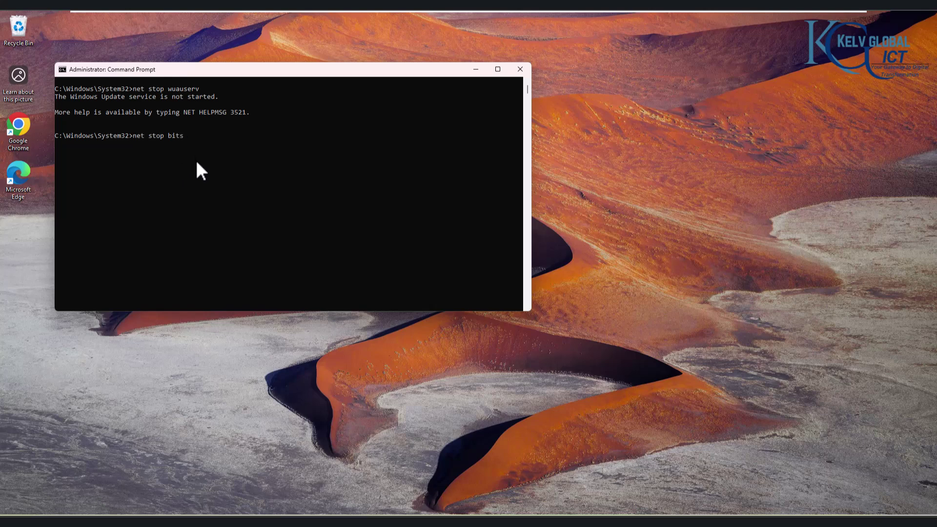
pyautogui.press('Return')
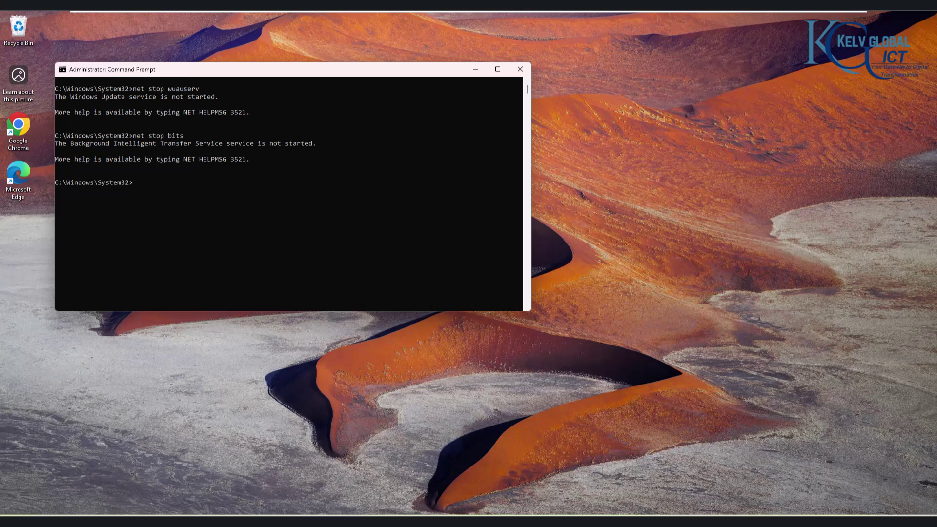
pyautogui.write('net stop cryptsvc')
pyautogui.press('Return')
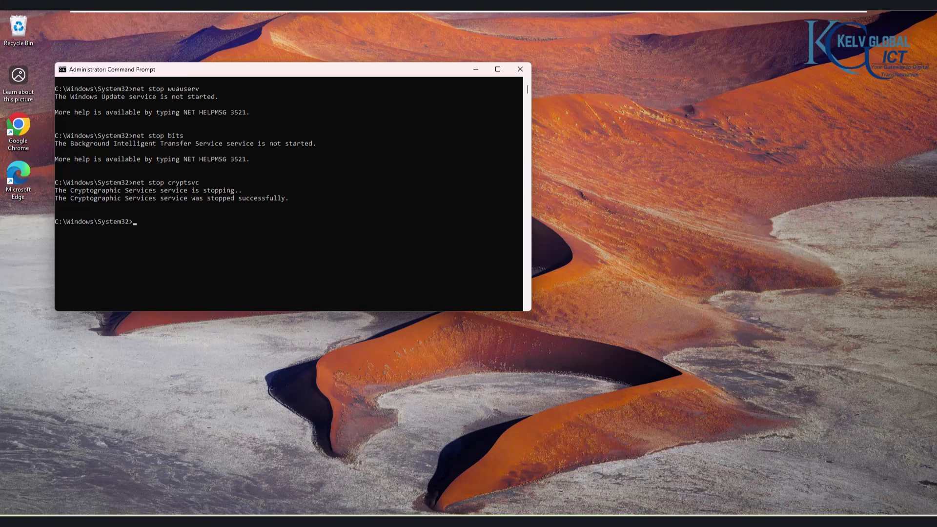
# Enter ren C:\Windows\SoftwareDistribution SoftwareDistribution.old at the prompt, and locate the SoftwareDistribution folder in a File Explorer window beside the console
pyautogui.rightClick(157, 238)
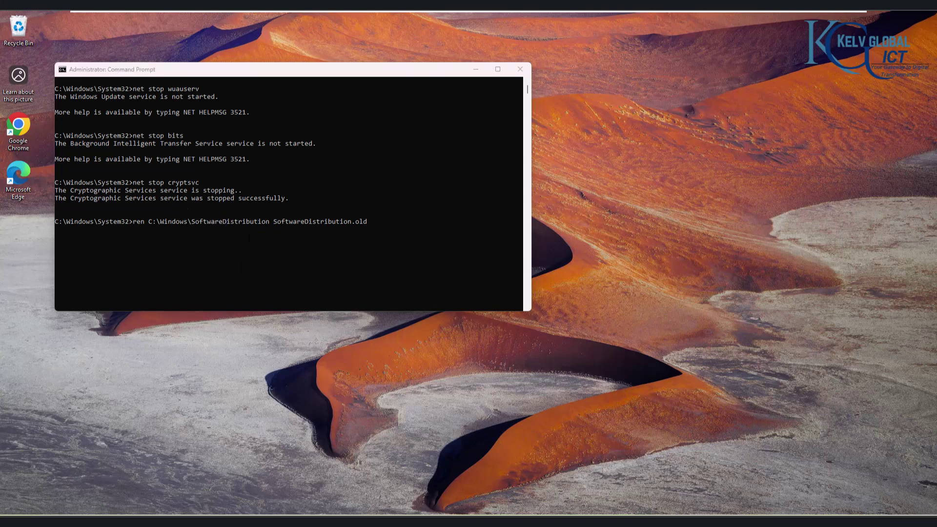
pyautogui.press('super+e')
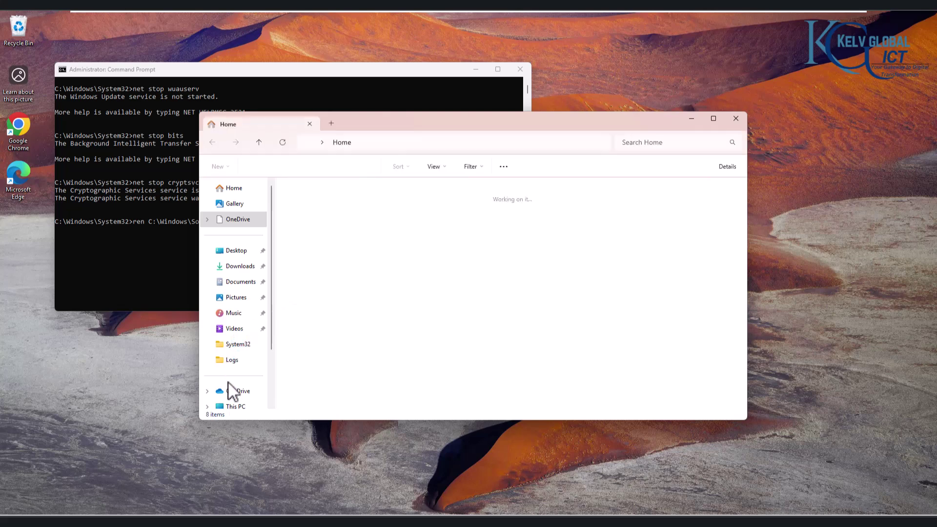
pyautogui.click(234, 407)
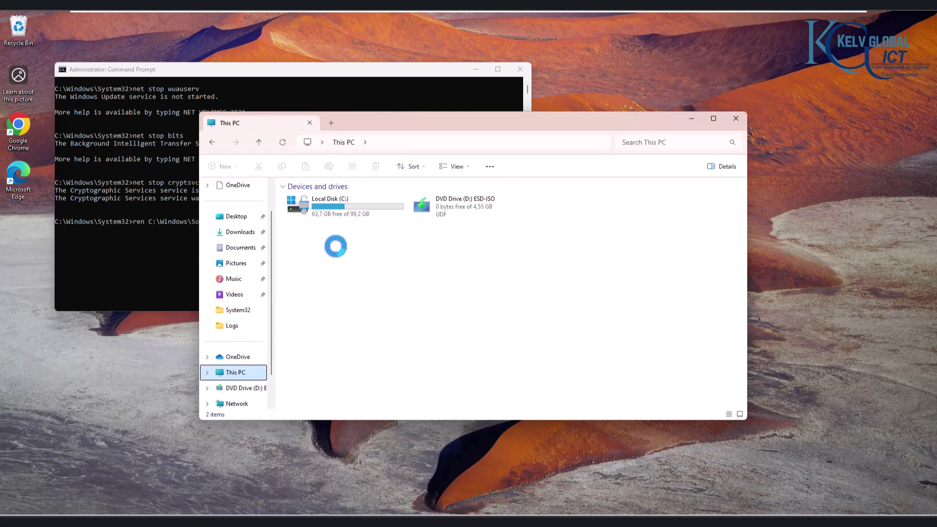
pyautogui.doubleClick(347, 214)
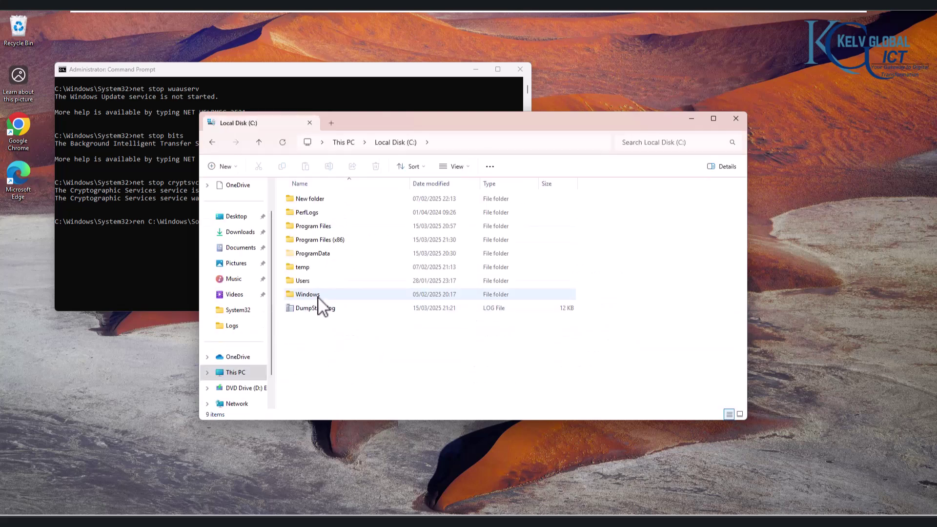
pyautogui.doubleClick(317, 294)
pyautogui.scroll(-4, 323, 352)
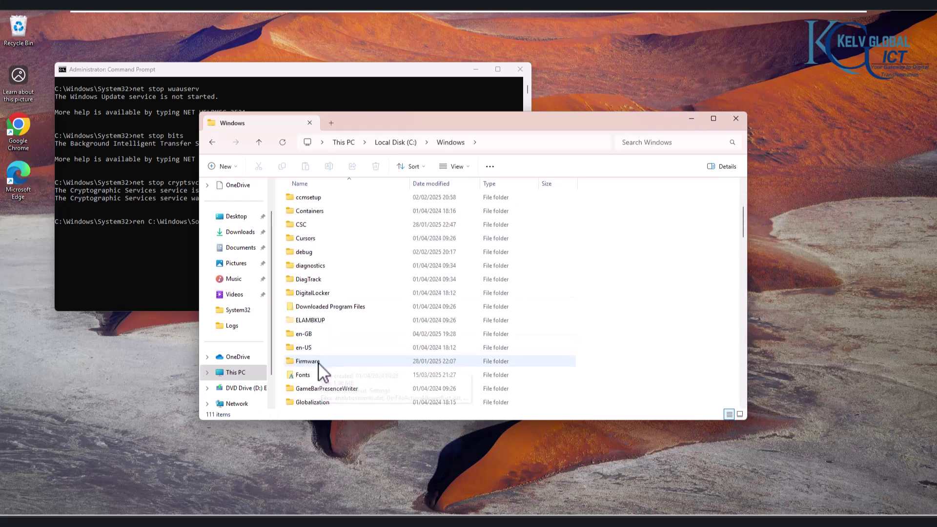
pyautogui.scroll(-3, 337, 380)
pyautogui.scroll(-12, 326, 393)
pyautogui.click(332, 347)
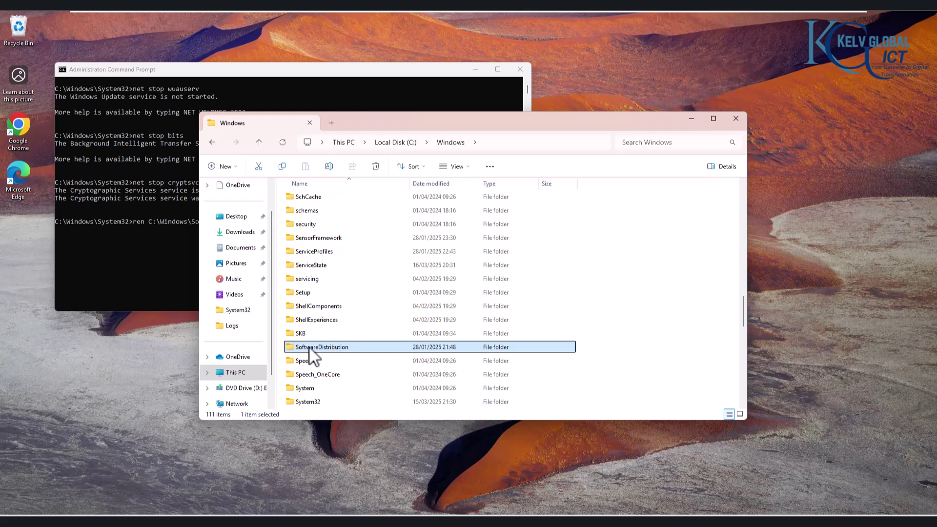
pyautogui.moveTo(412, 122); pyautogui.dragTo(636, 106)
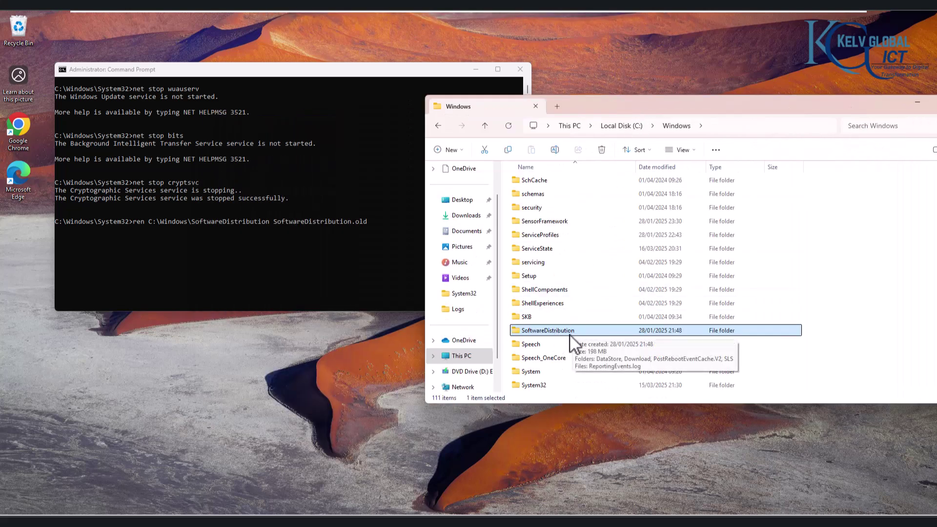
# Execute the prepared ren command in Command Prompt to rename the SoftwareDistribution folder as SoftwareDistribution.old
pyautogui.click(375, 226)
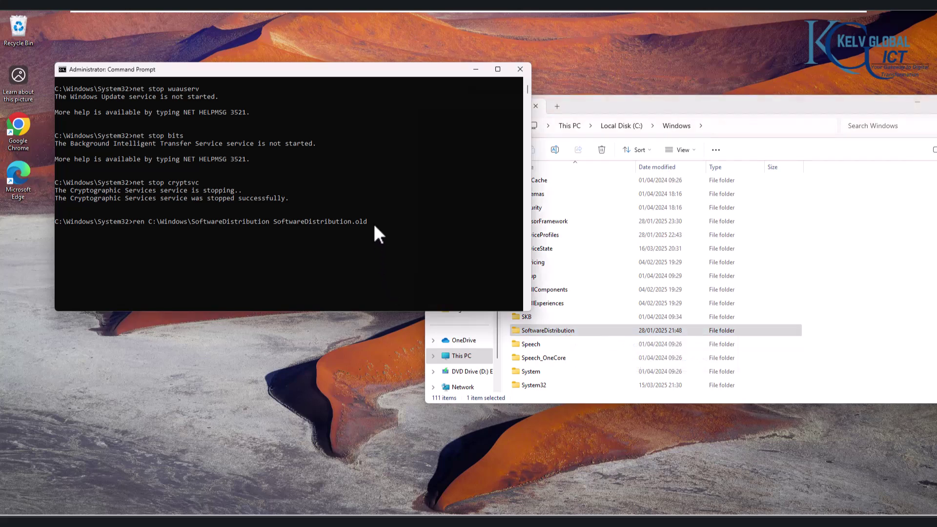
pyautogui.press('Return')
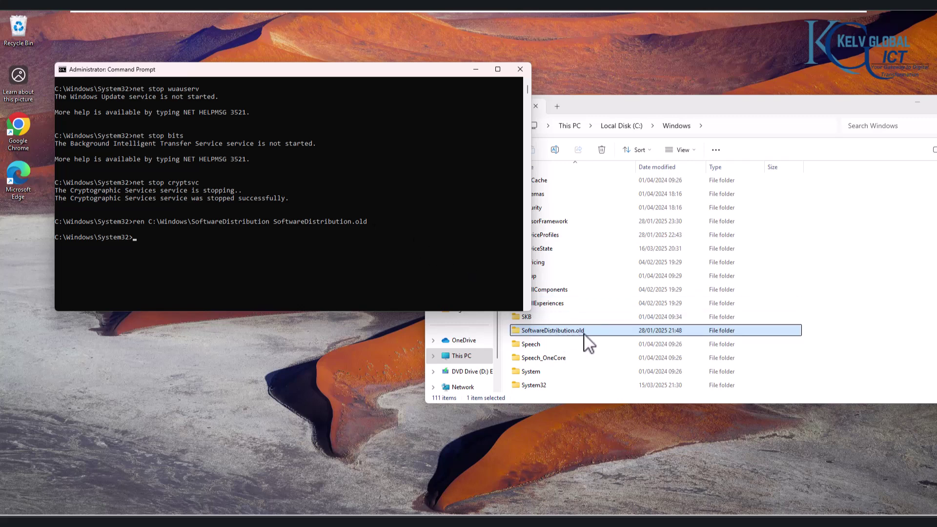
pyautogui.click(402, 305)
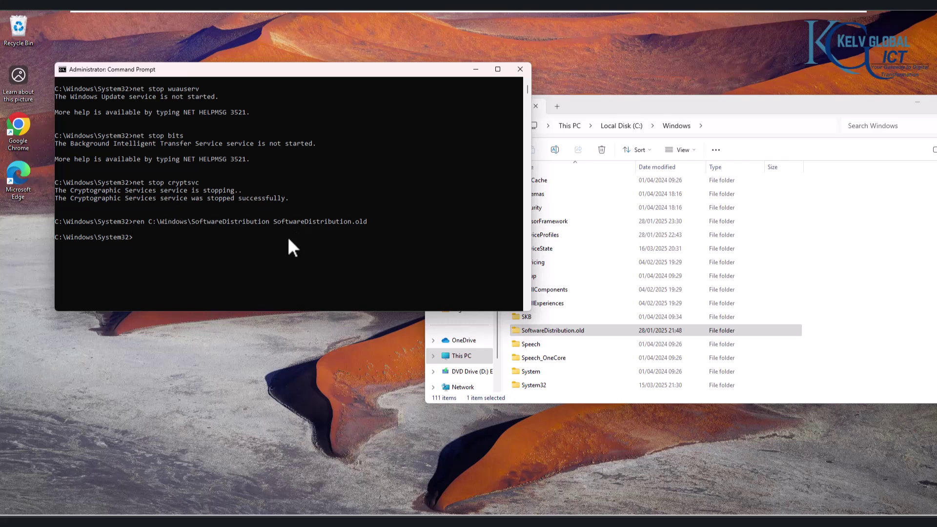
# Rename the catroot2 folder by running ren C:\Windows\System32\catroot2 catroot2.old
pyautogui.write('ren C:\\Windows\\System32\\catroot2 catroot2.old')
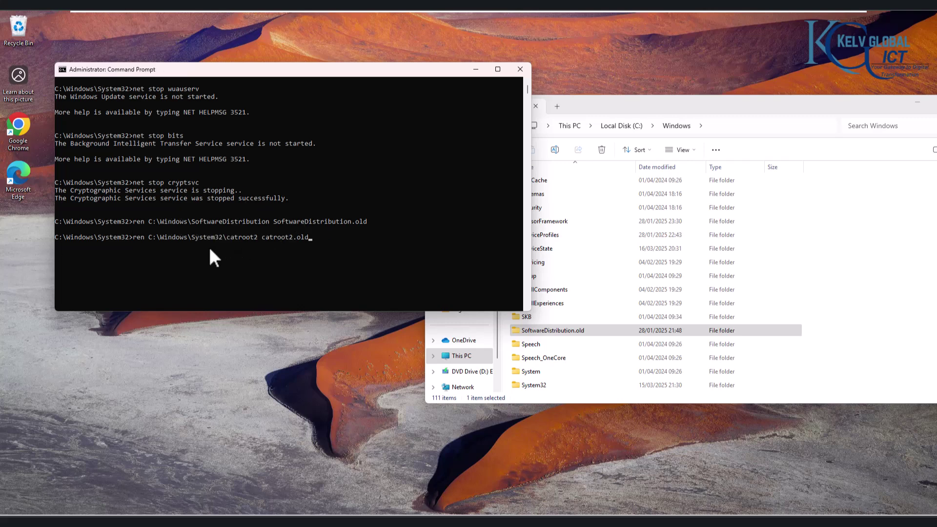
pyautogui.click(317, 252)
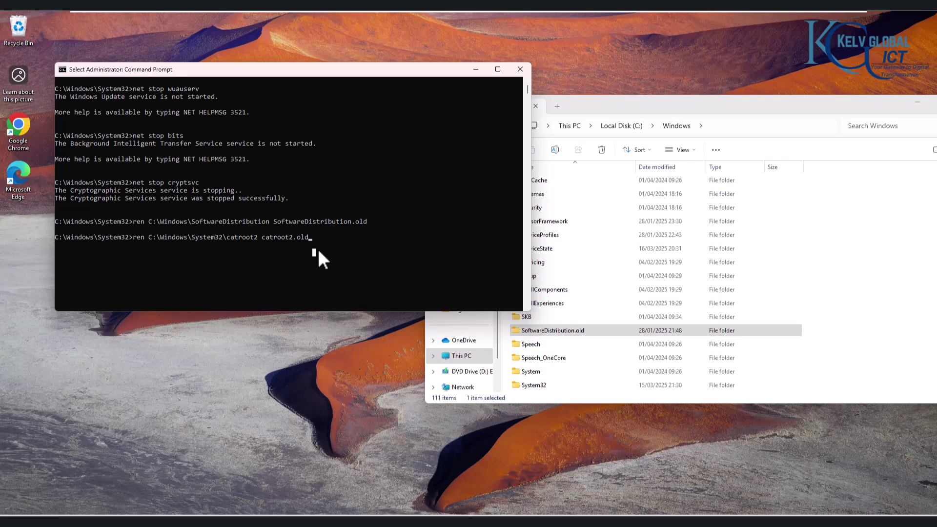
pyautogui.press('Escape')
pyautogui.press('Return')
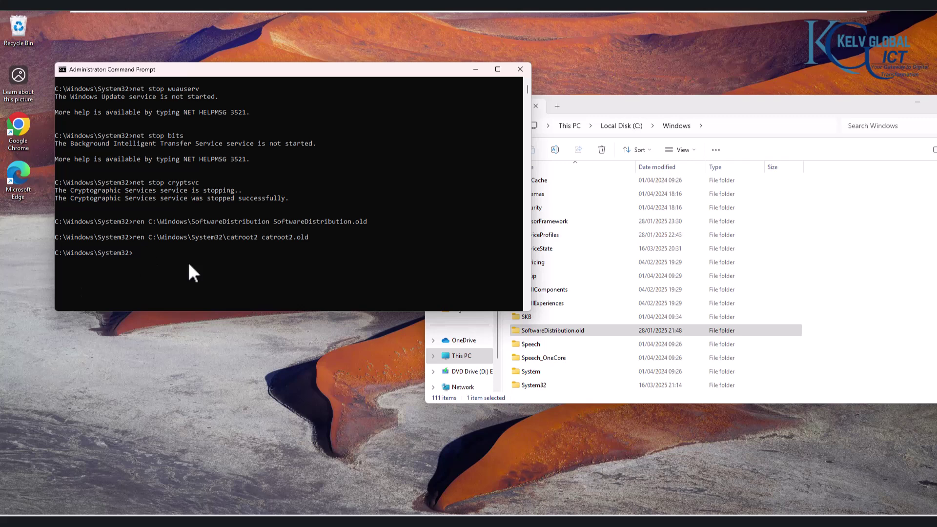
# Restart the update-related services by running net start wuauserv, net start bits and net start cryptsvc
pyautogui.rightClick(206, 265)
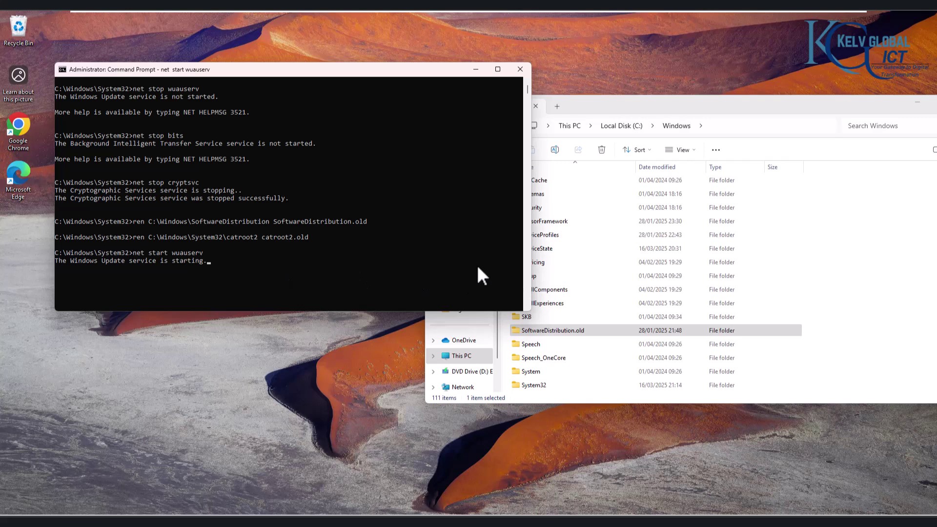
pyautogui.click(669, 290)
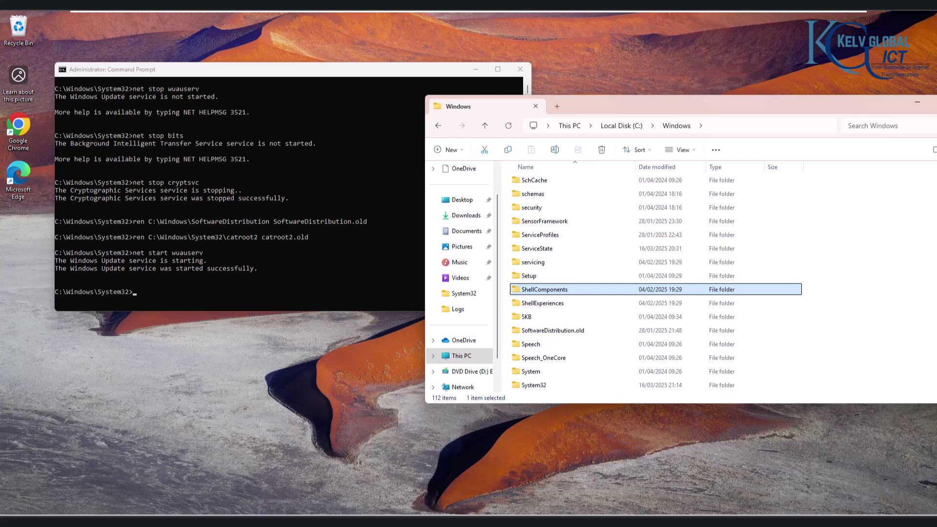
pyautogui.click(191, 294)
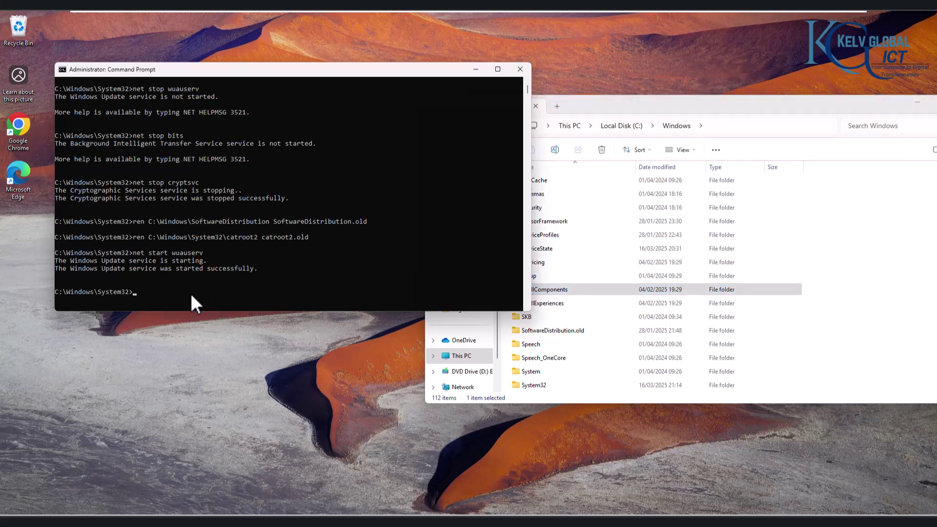
pyautogui.write('net start bits')
pyautogui.press('Return')
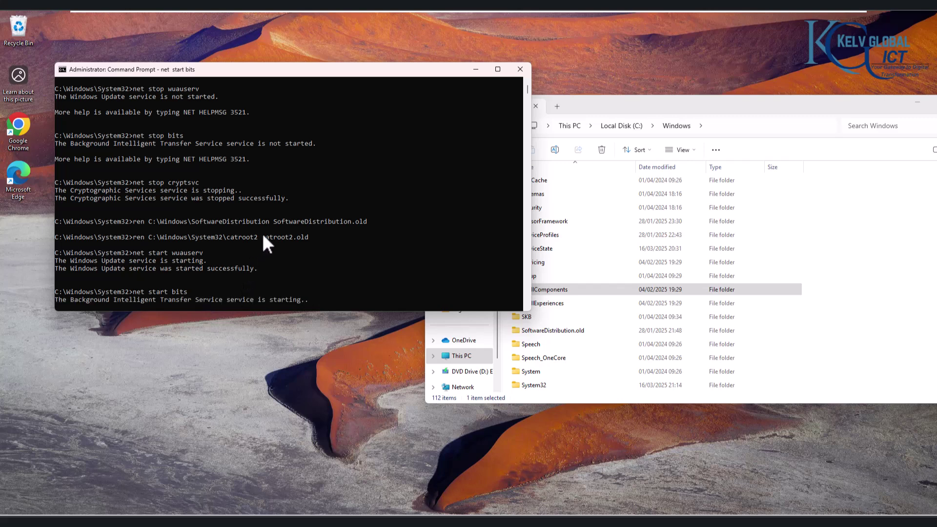
pyautogui.scroll(-2, 263, 235)
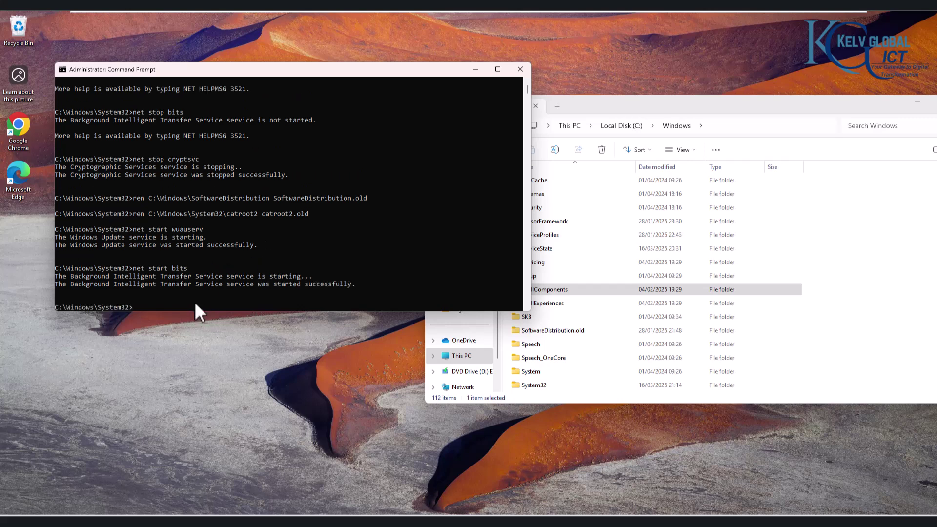
pyautogui.write('net start cryptsvc')
pyautogui.press('Return')
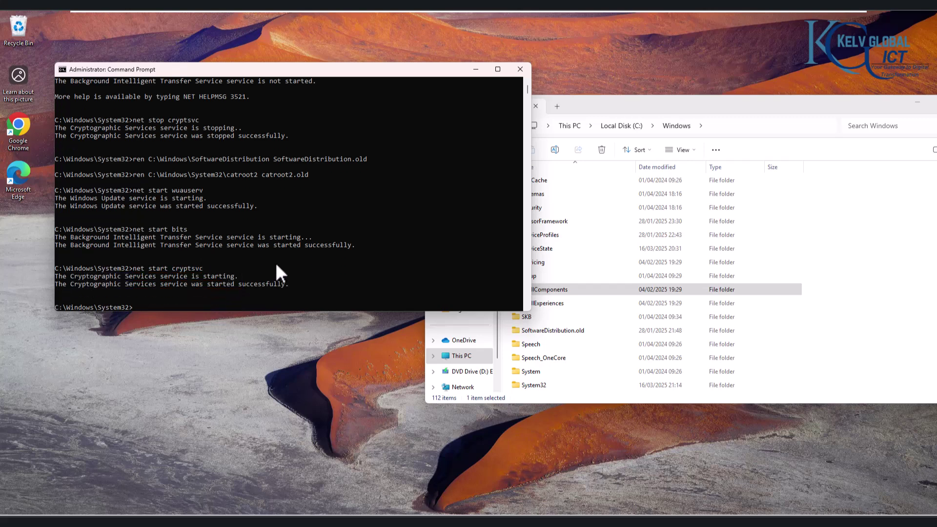
# Refresh the Windows folder in File Explorer, check the contents of the recreated SoftwareDistribution folder, and return to This PC
pyautogui.click(793, 118)
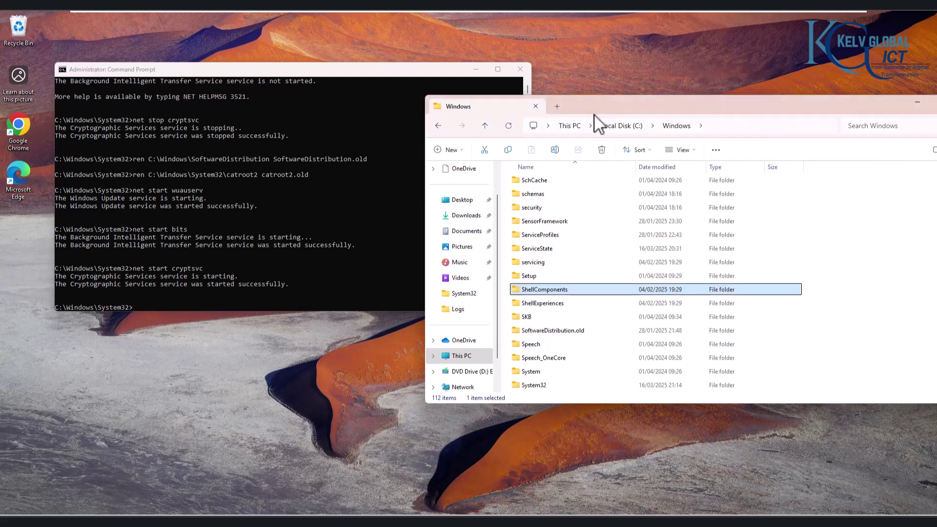
pyautogui.click(508, 126)
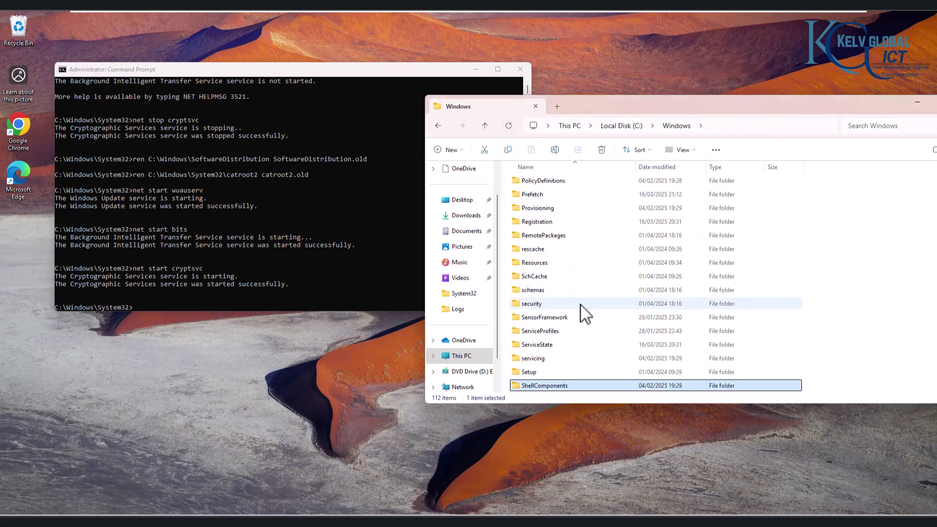
pyautogui.scroll(-3, 581, 305)
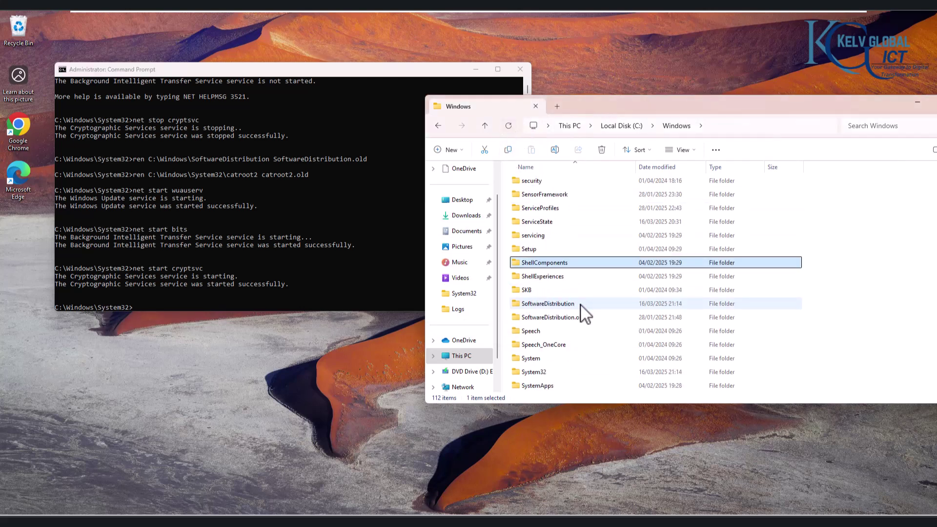
pyautogui.click(553, 304)
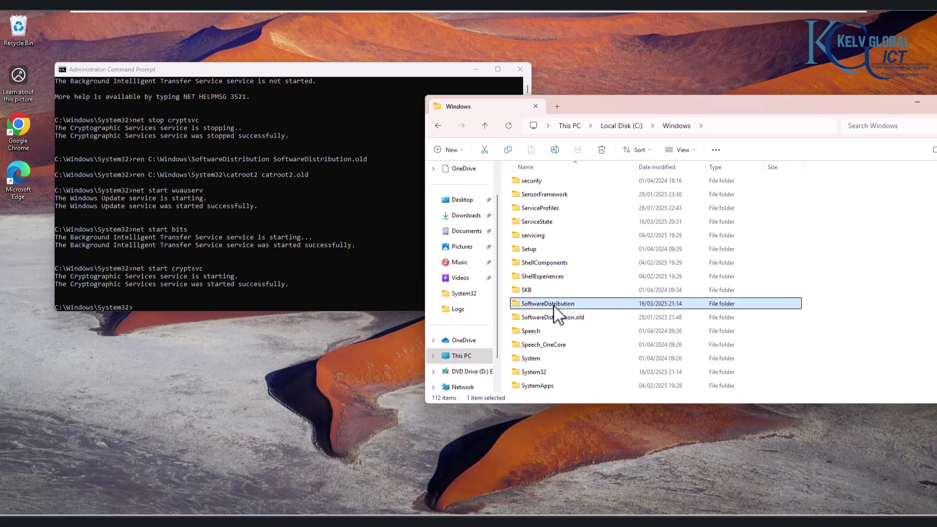
pyautogui.doubleClick(554, 305)
pyautogui.doubleClick(539, 200)
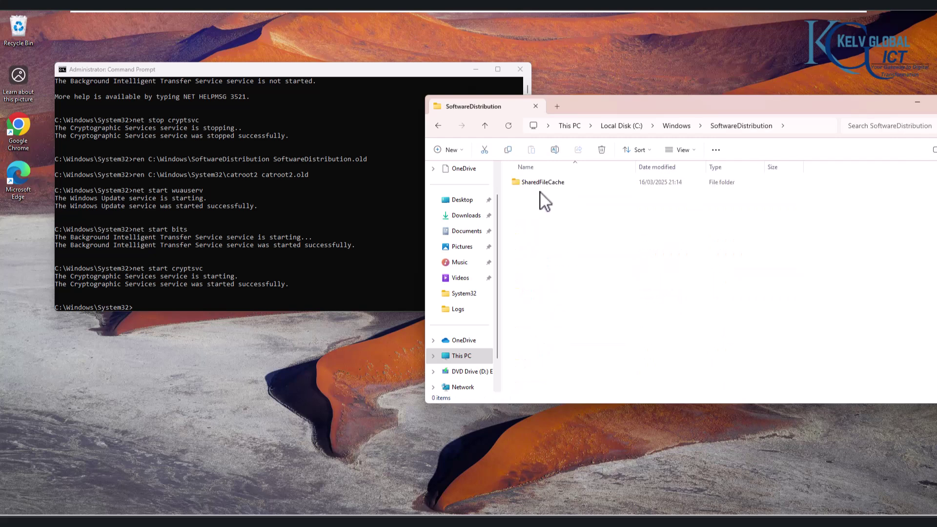
pyautogui.click(440, 128)
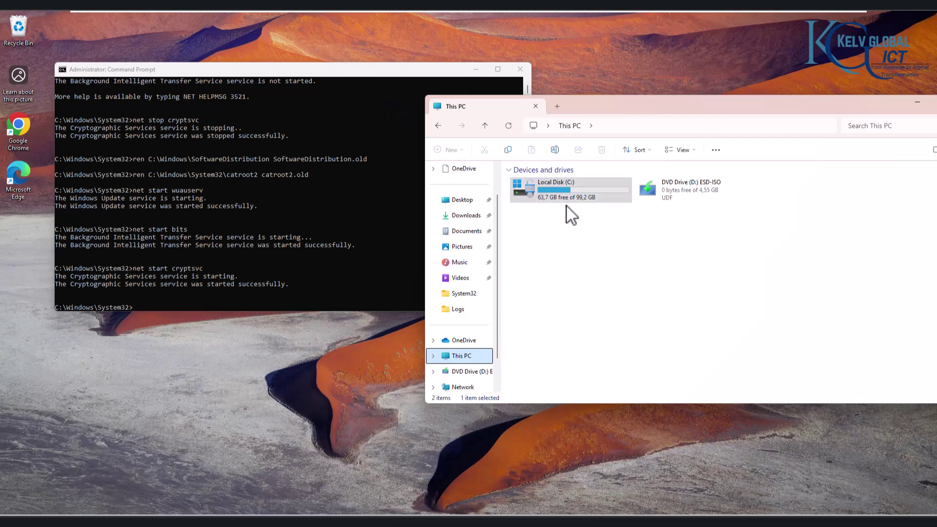
pyautogui.click(568, 198)
# Search Windows for "restore point" and open Create a restore point to show the System Protection settings
pyautogui.click(369, 513)
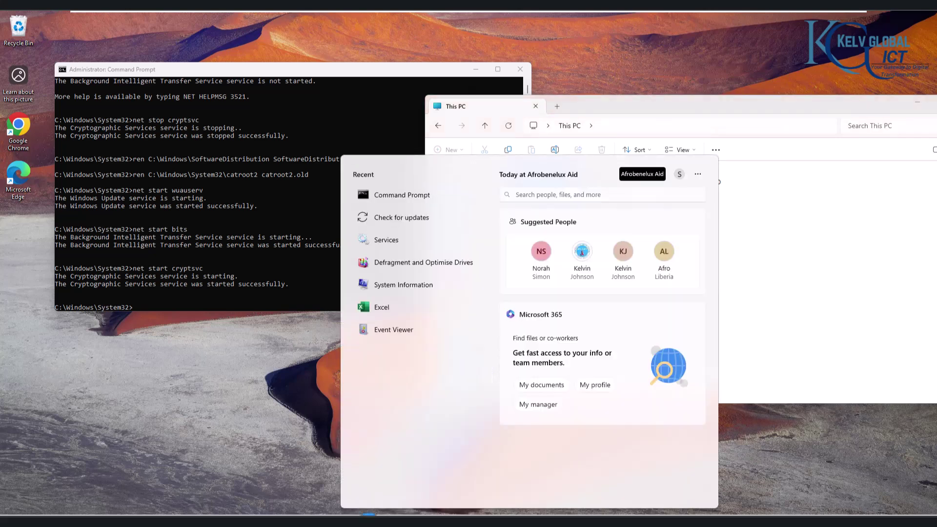
pyautogui.write('restore point')
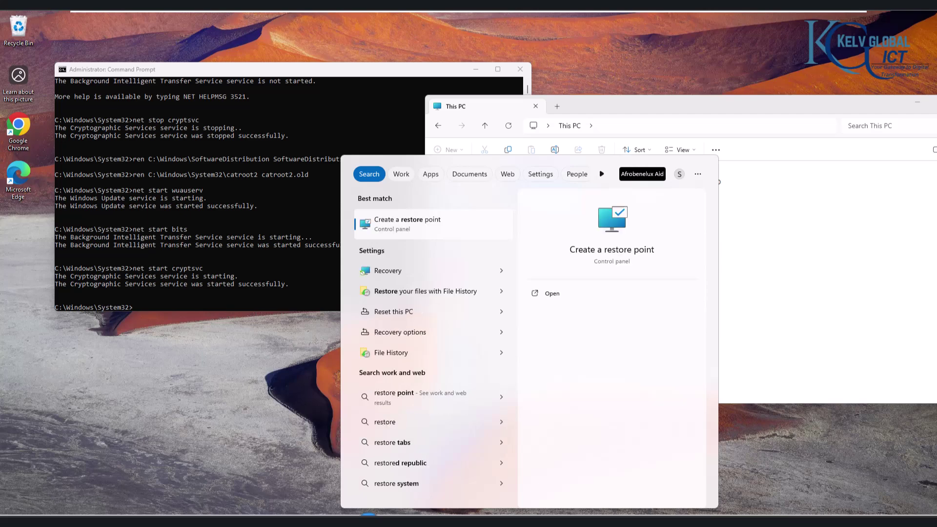
pyautogui.click(404, 225)
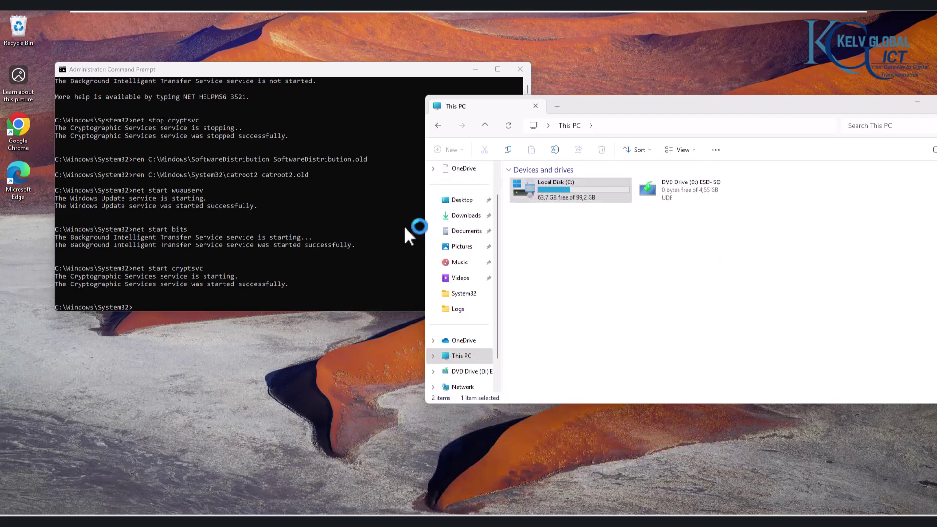
pyautogui.click(442, 356)
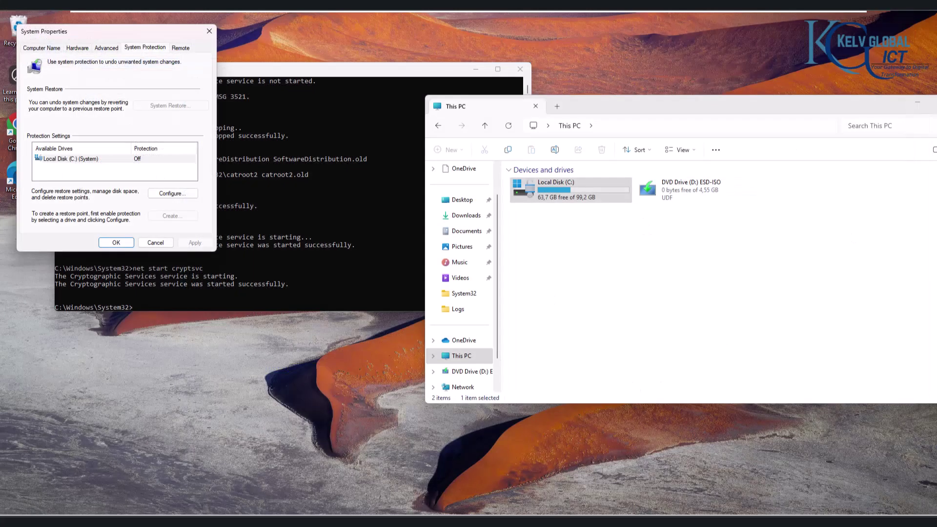
# Switch to the Settings app, search for "reset", and open the Reset this PC recovery options
pyautogui.press('super')
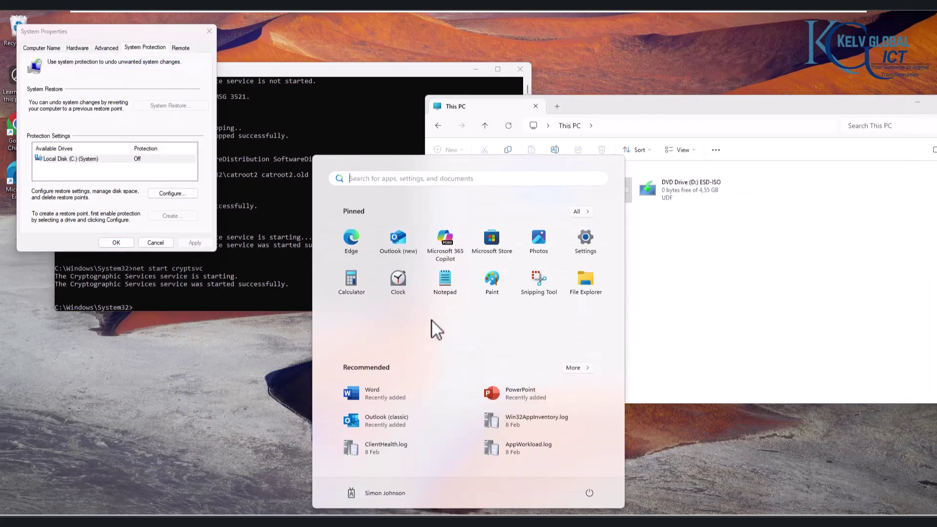
pyautogui.click(593, 245)
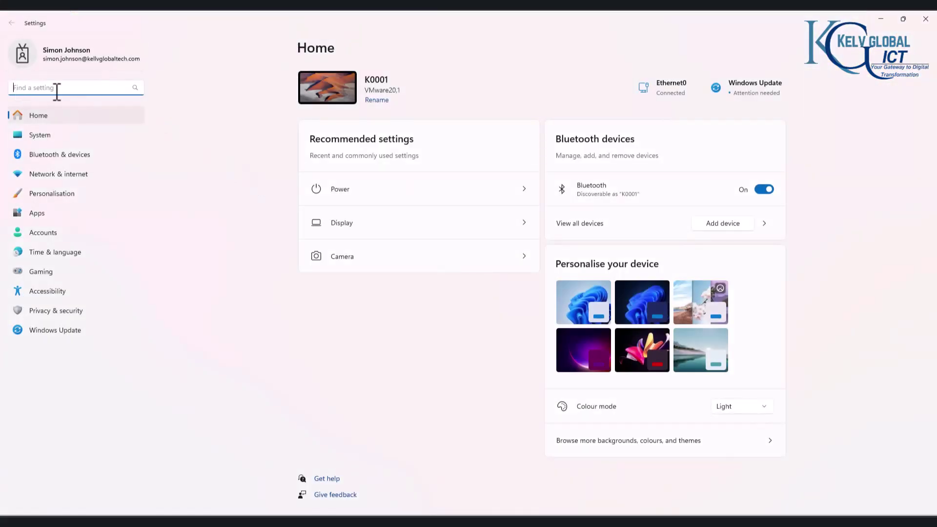
pyautogui.write('reset')
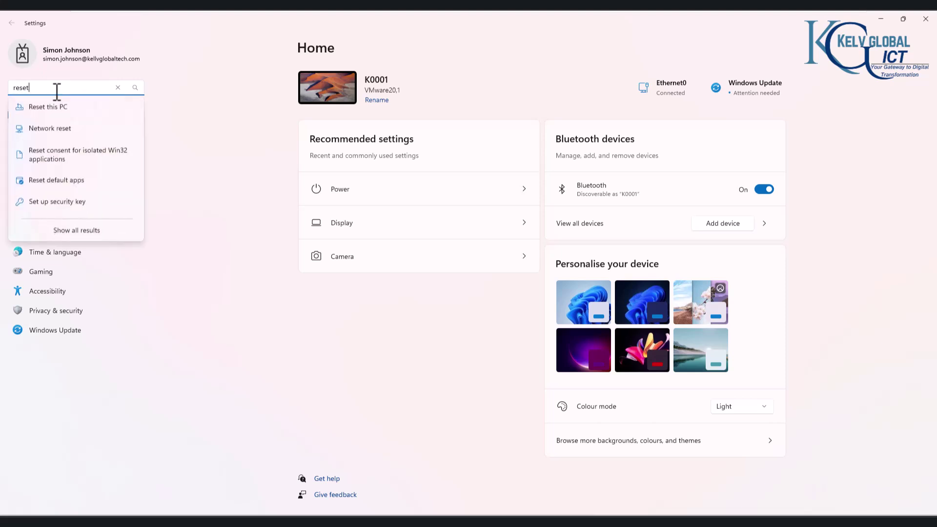
pyautogui.click(55, 107)
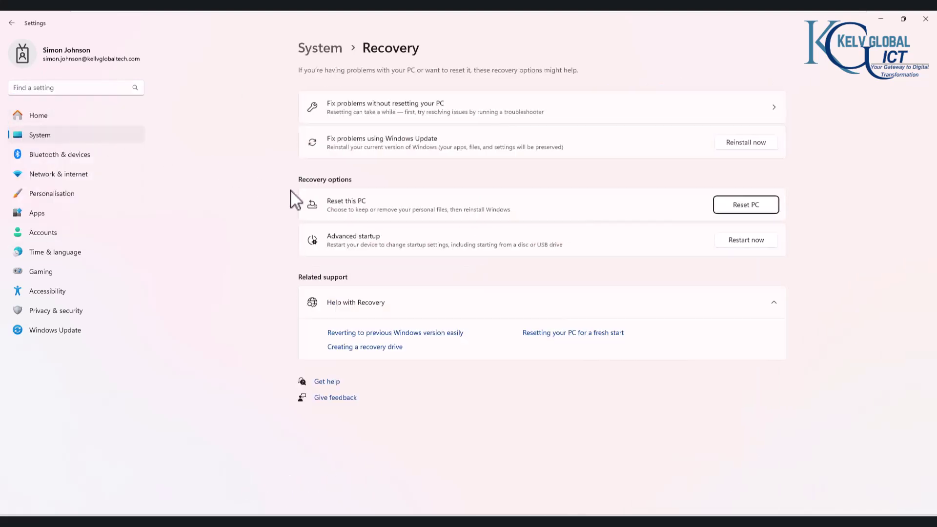